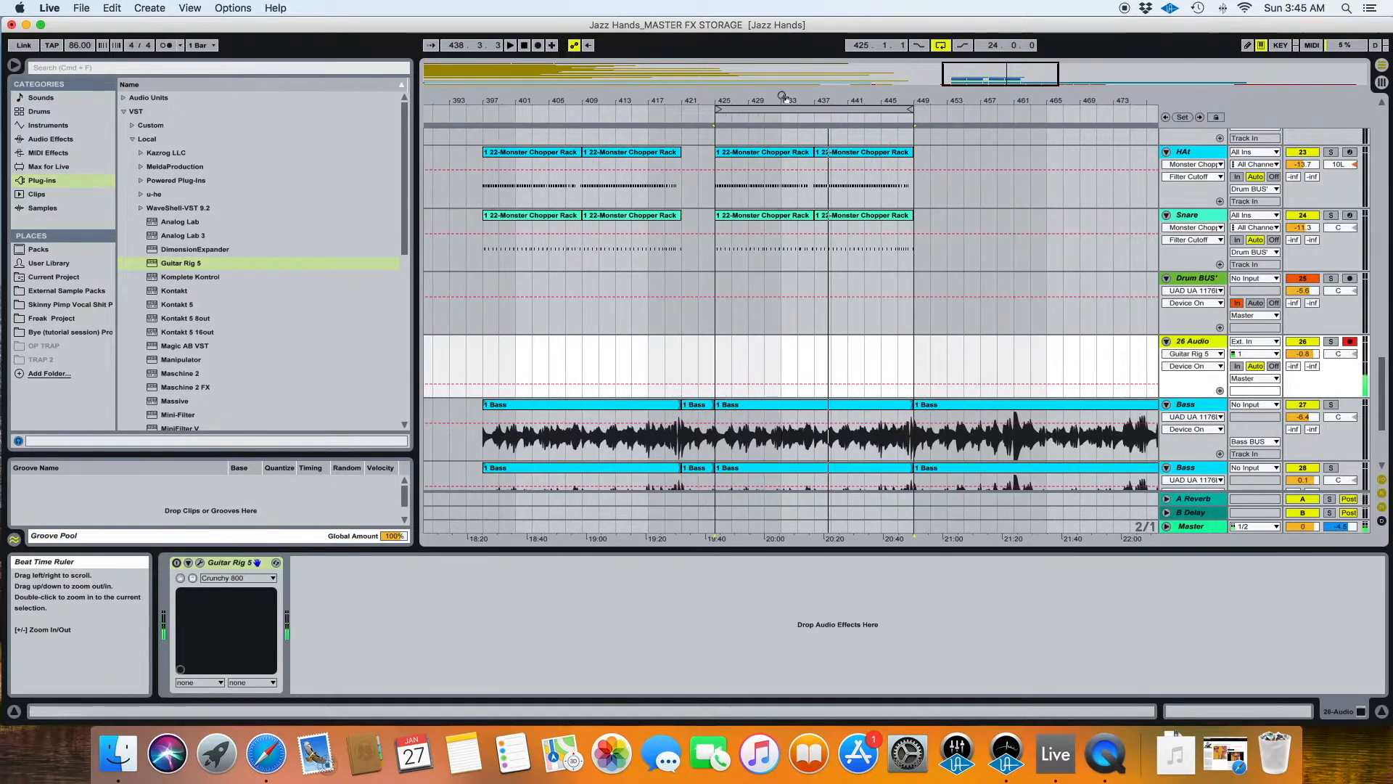
scroll(865, 317, down, 5)
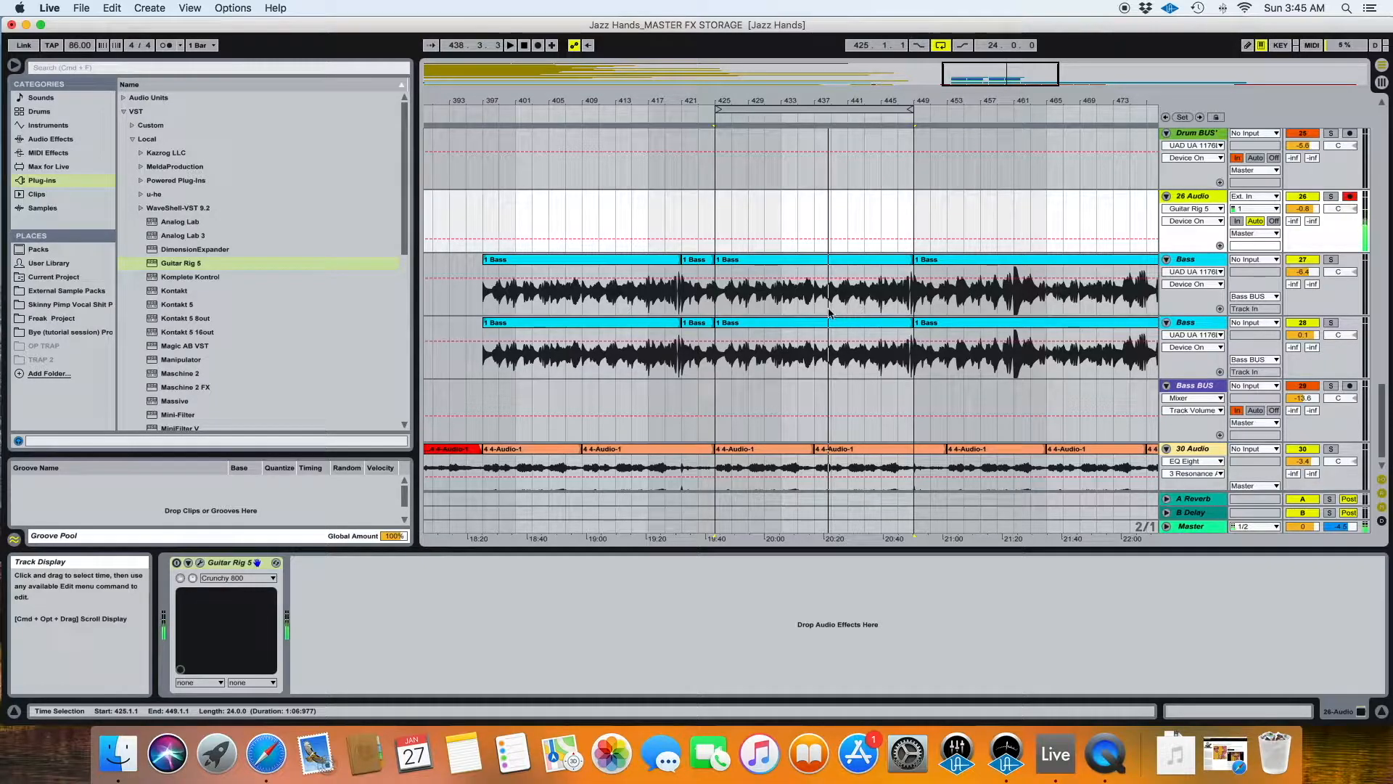
scroll(829, 312, right, 20)
scroll(686, 301, left, 20)
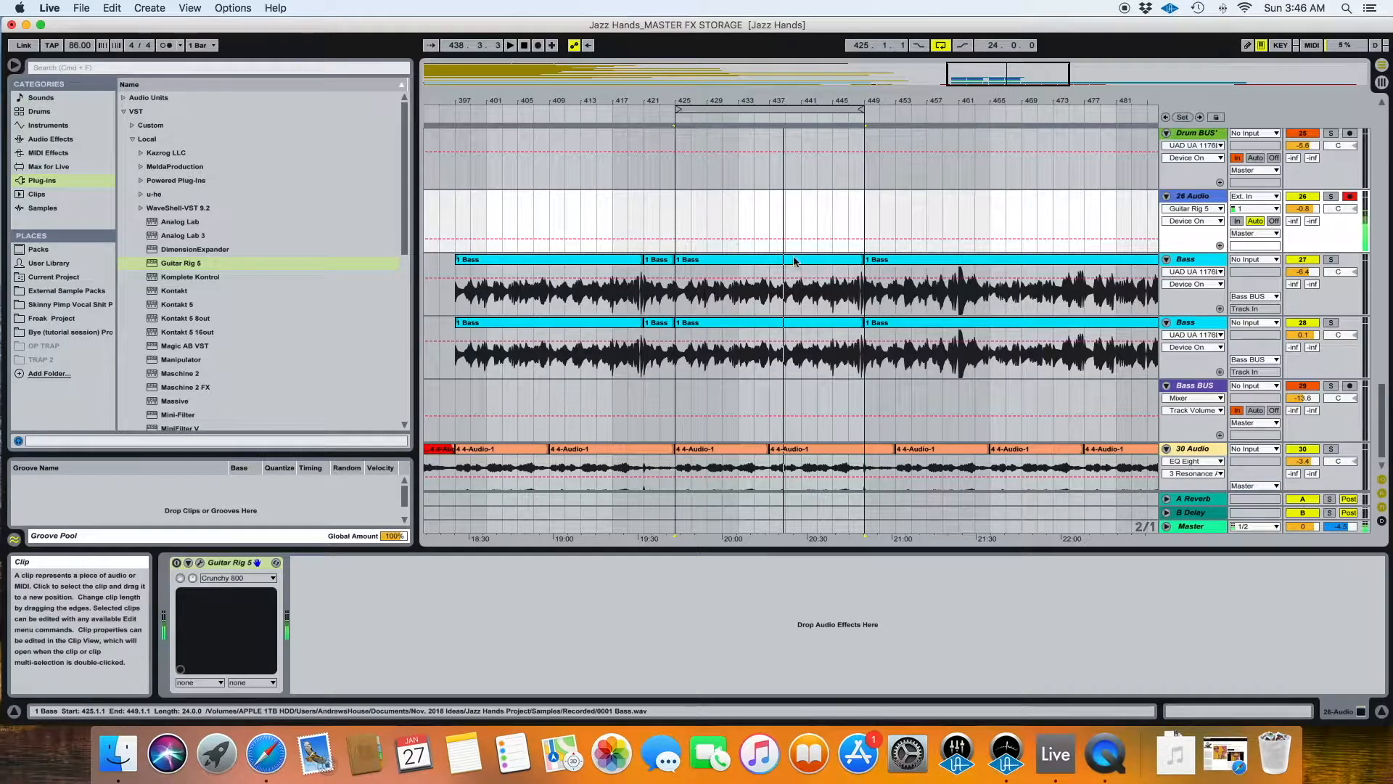
click(827, 266)
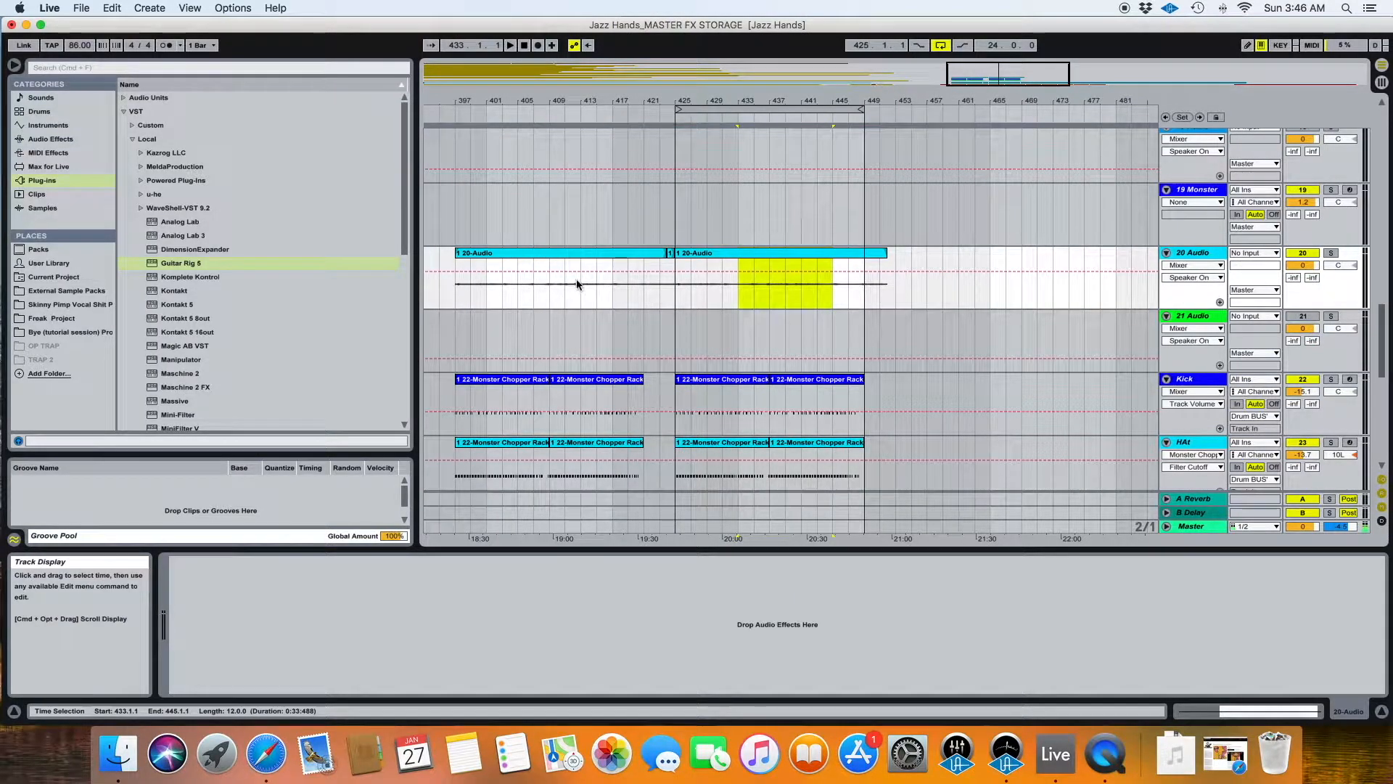
scroll(601, 286, up, 3)
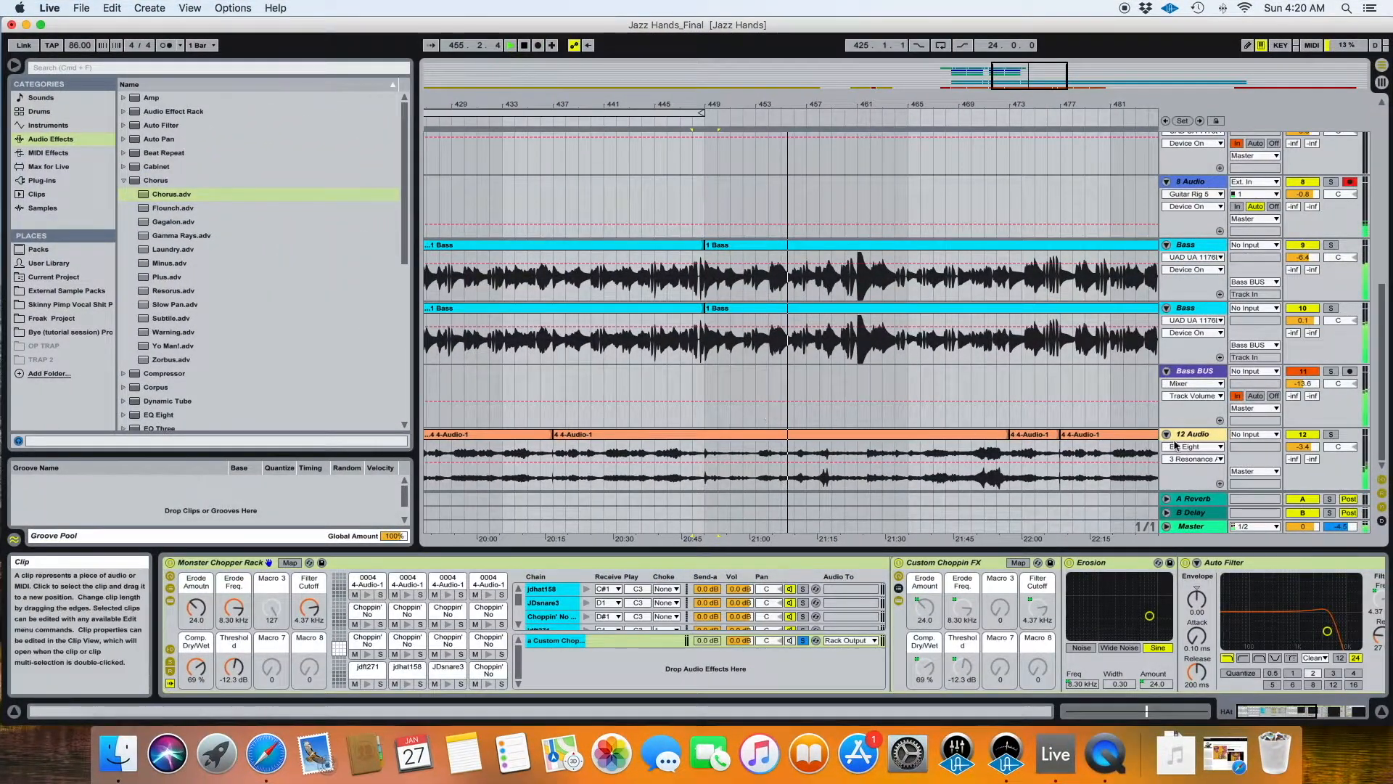
Add a Ping Pong Delay after the EQ Eight on the 12 Audio track and set its Dry/Wet to 0%.
click(1181, 437)
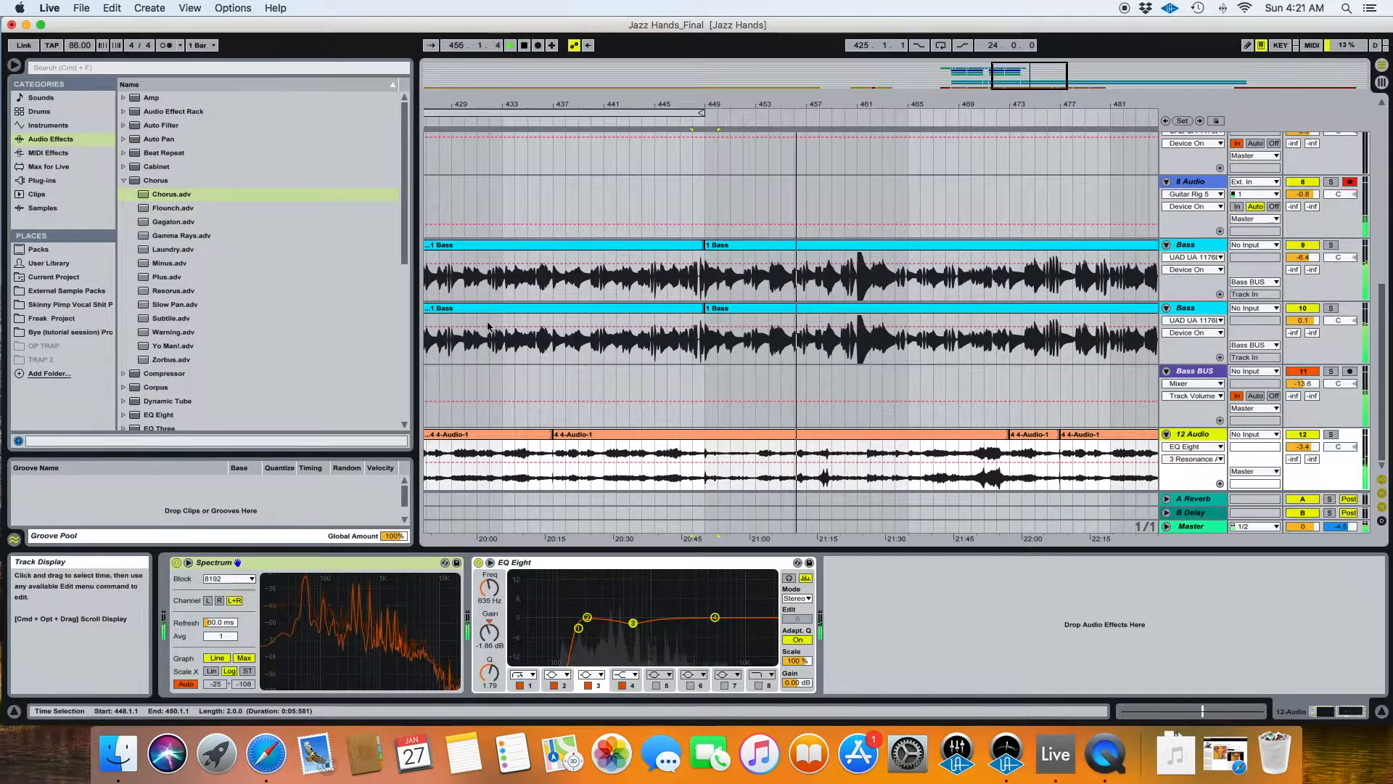
scroll(182, 360, down, 7)
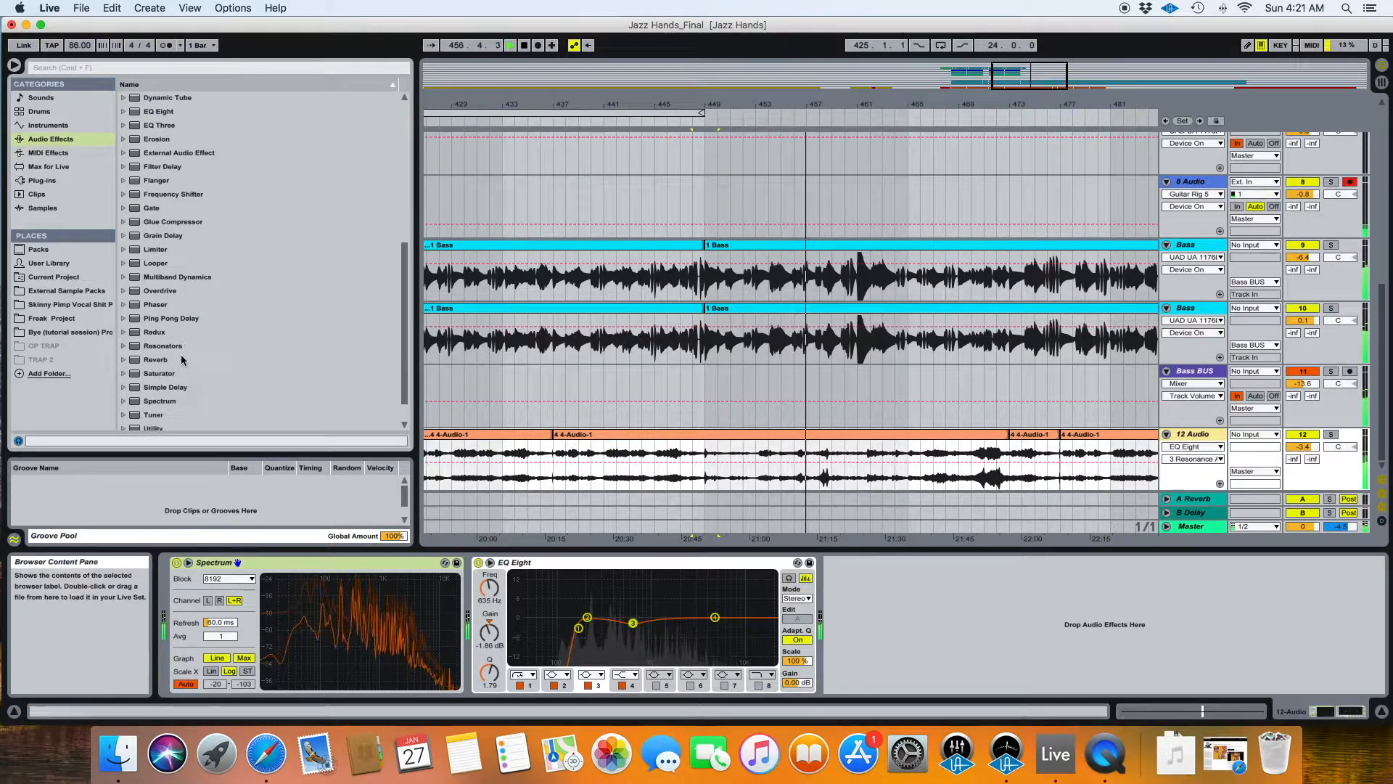
click(138, 320)
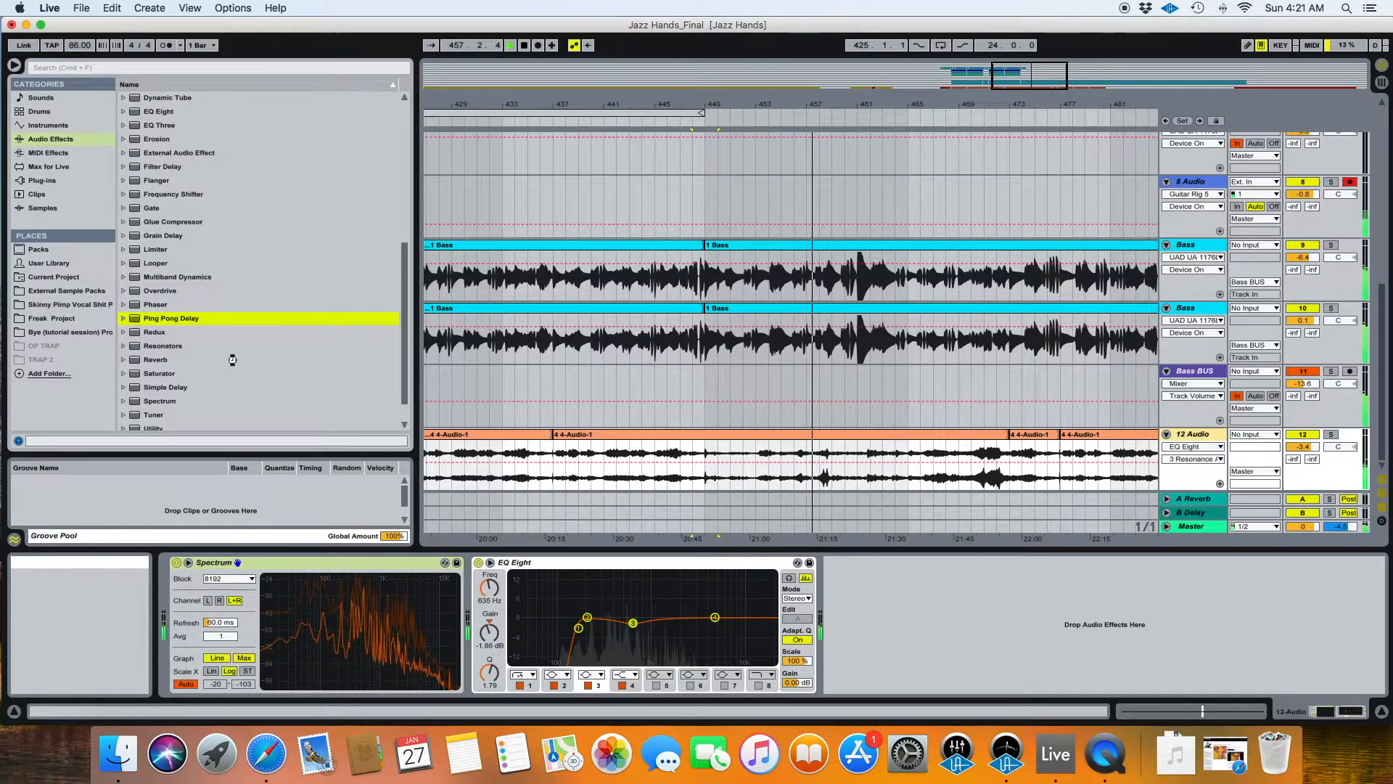
drag(233, 360, 944, 624)
drag(883, 674, 884, 704)
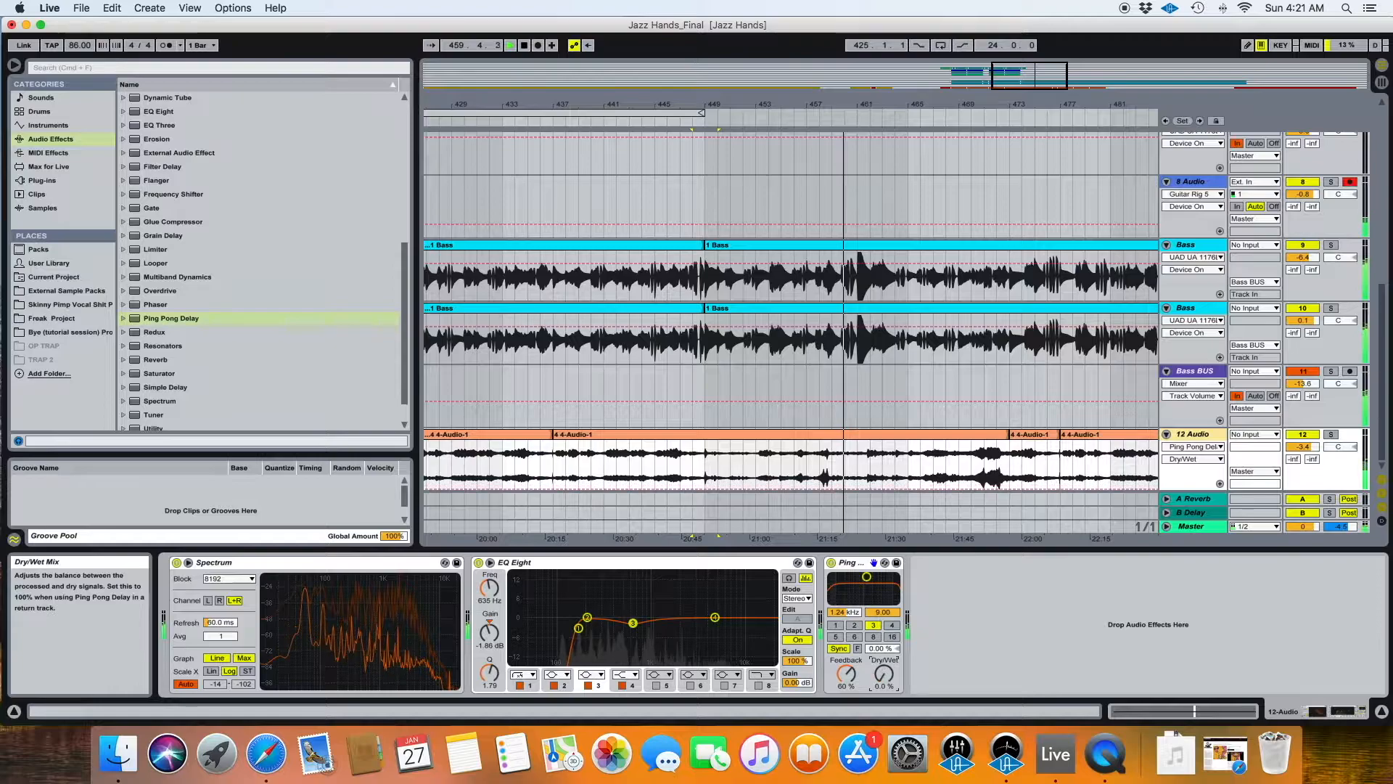
Automate the delay's Dry/Wet on 12 Audio to rise from 0% near bar 448 through 23% to 39% at about bar 455.
click(668, 121)
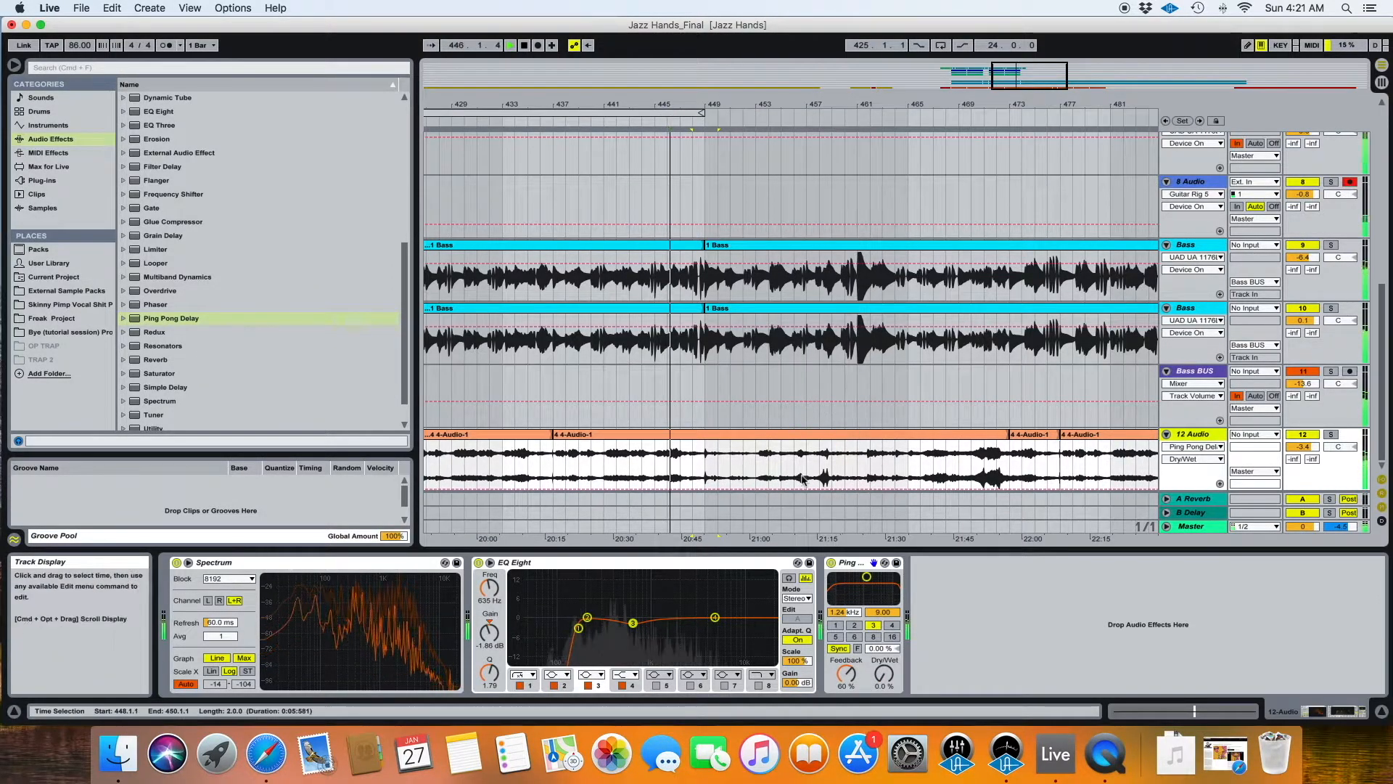
click(885, 674)
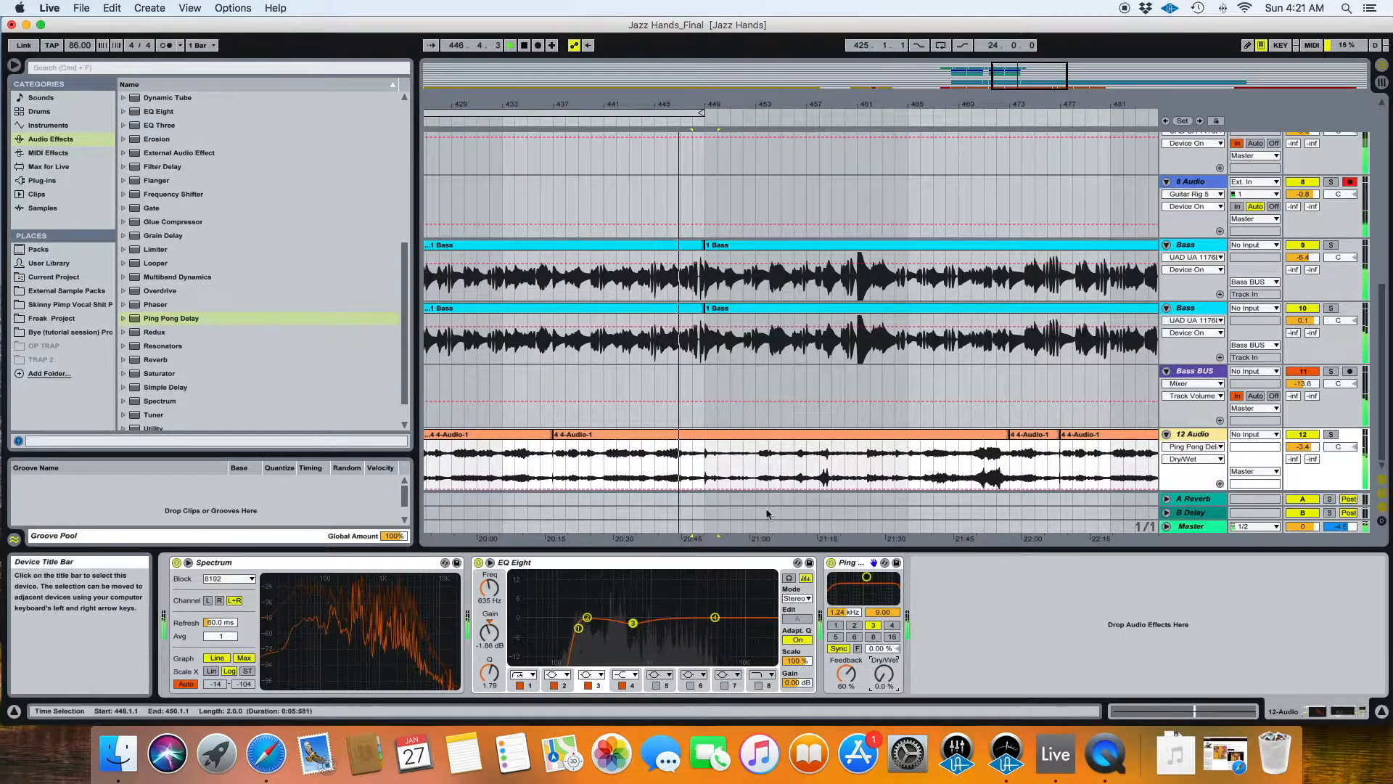
click(701, 488)
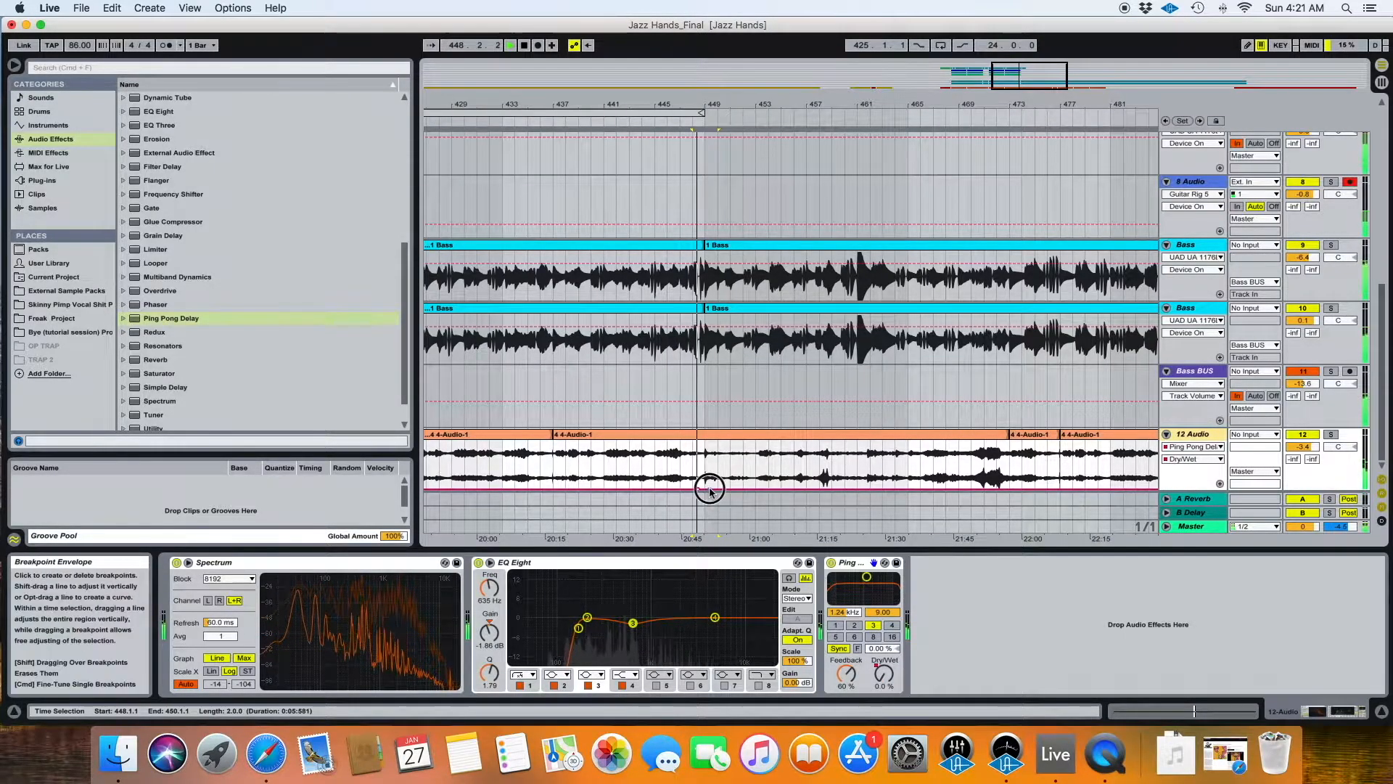
drag(710, 489, 711, 479)
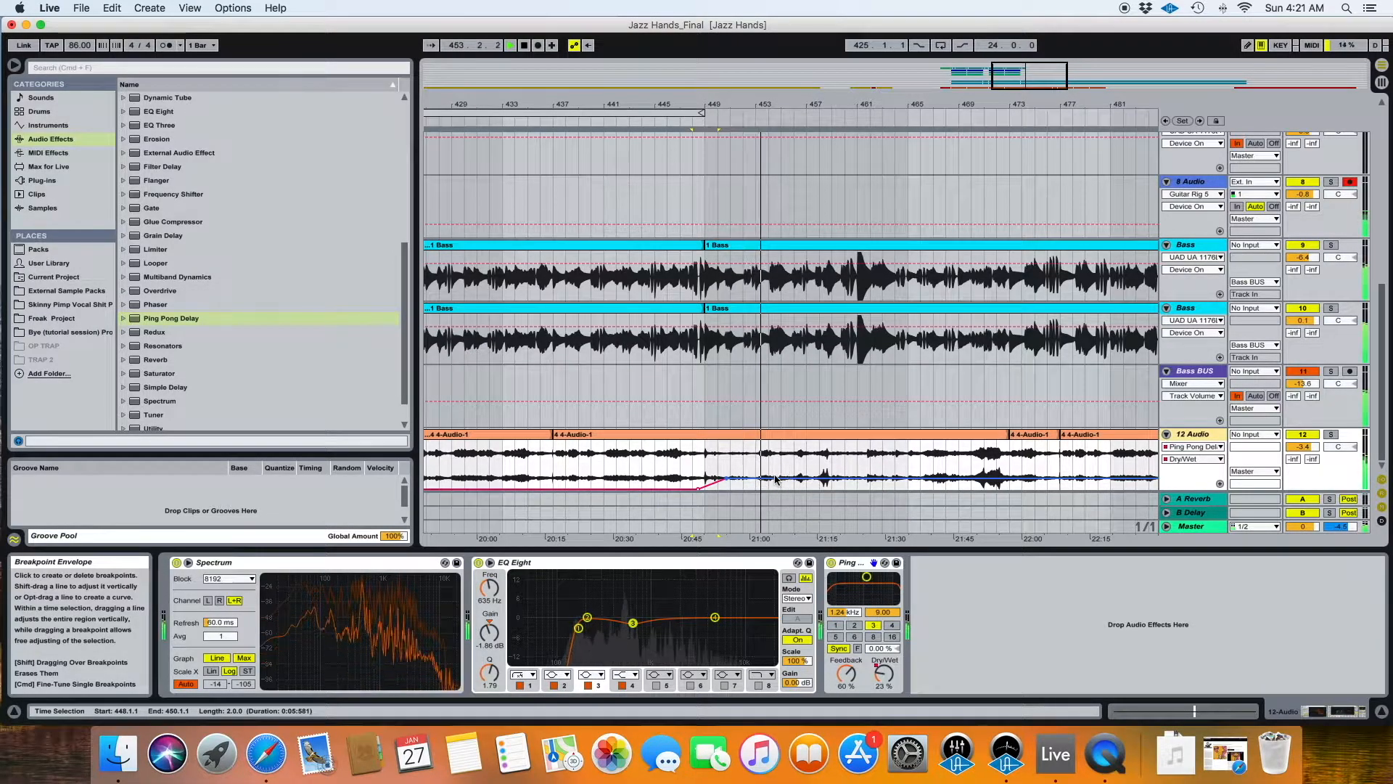
drag(772, 477, 772, 470)
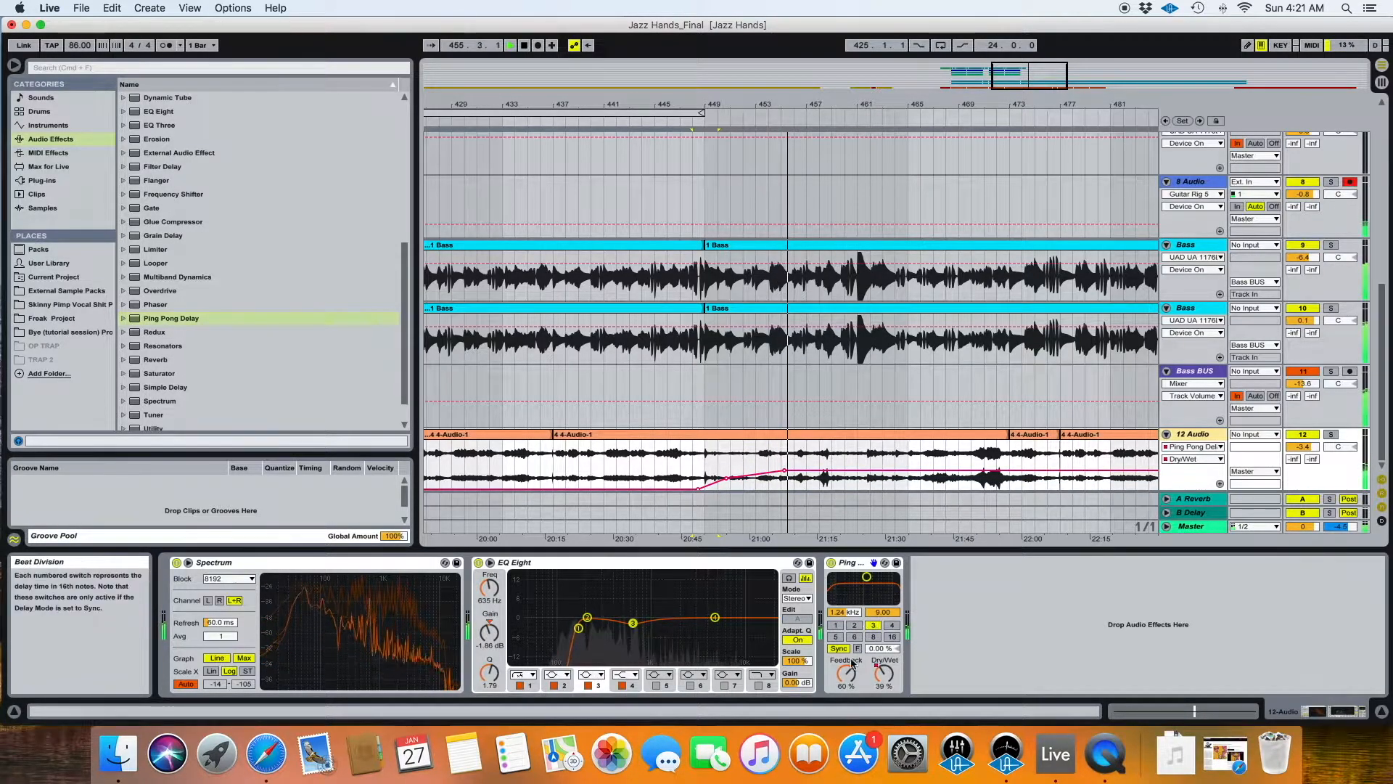
Set the Ping Pong Delay's Feedback to 55% and raise its Dry/Wet automation to 42% at about bar 462.
drag(852, 674, 853, 679)
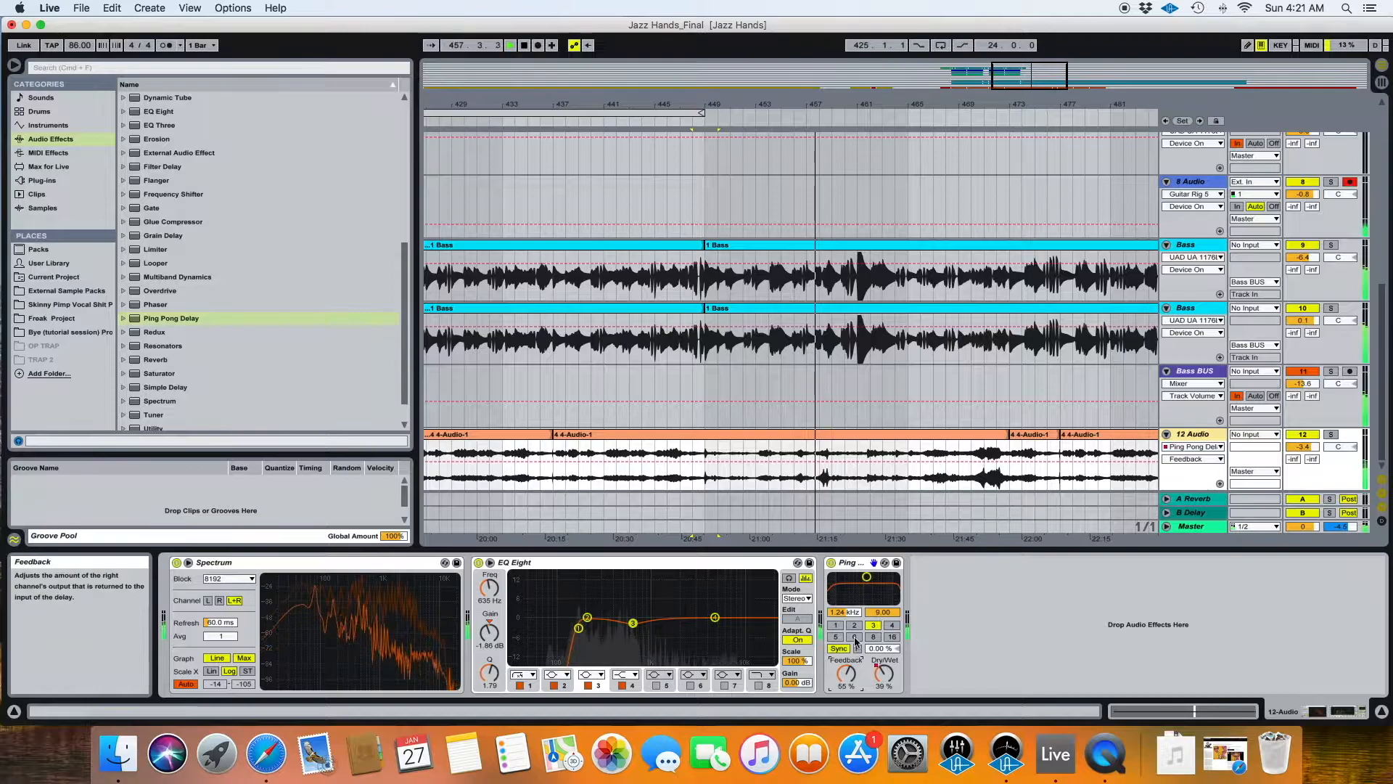
click(885, 678)
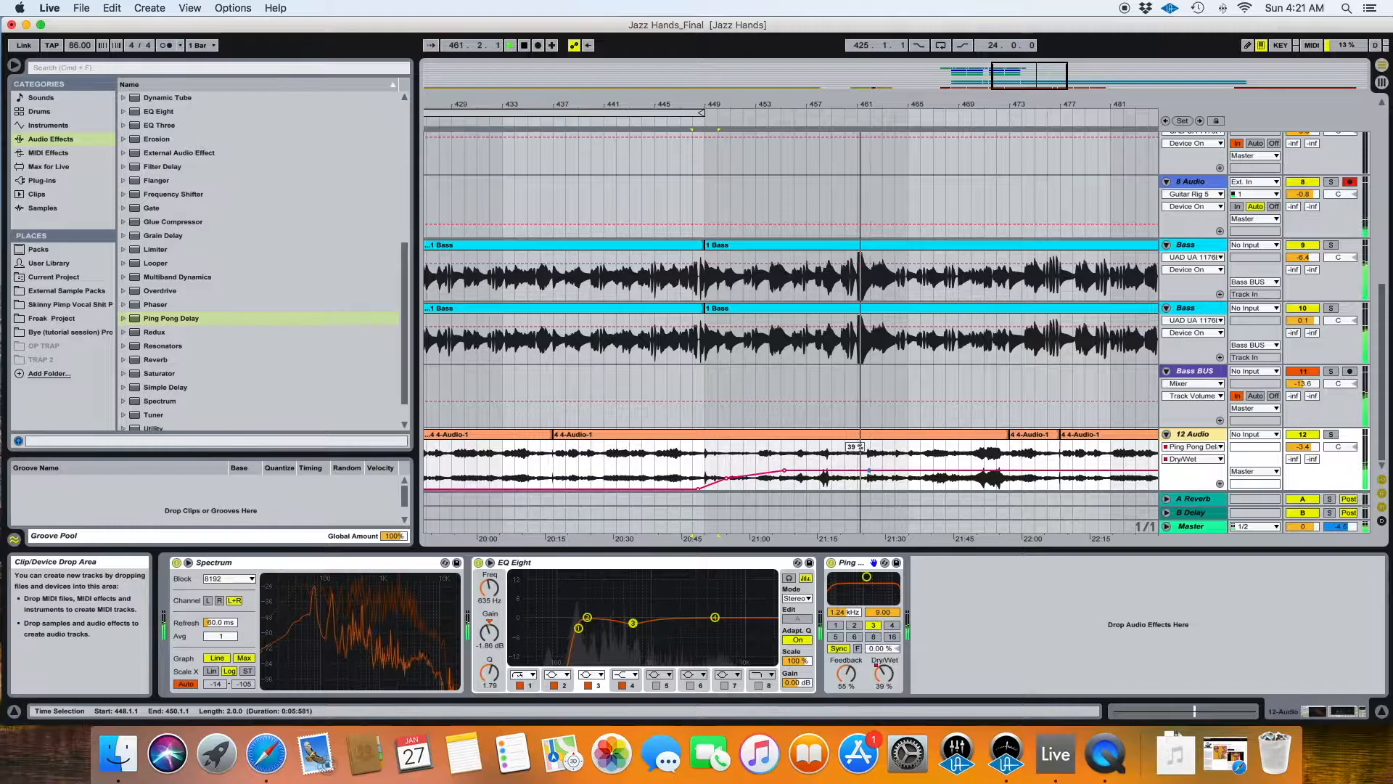
drag(869, 470, 871, 471)
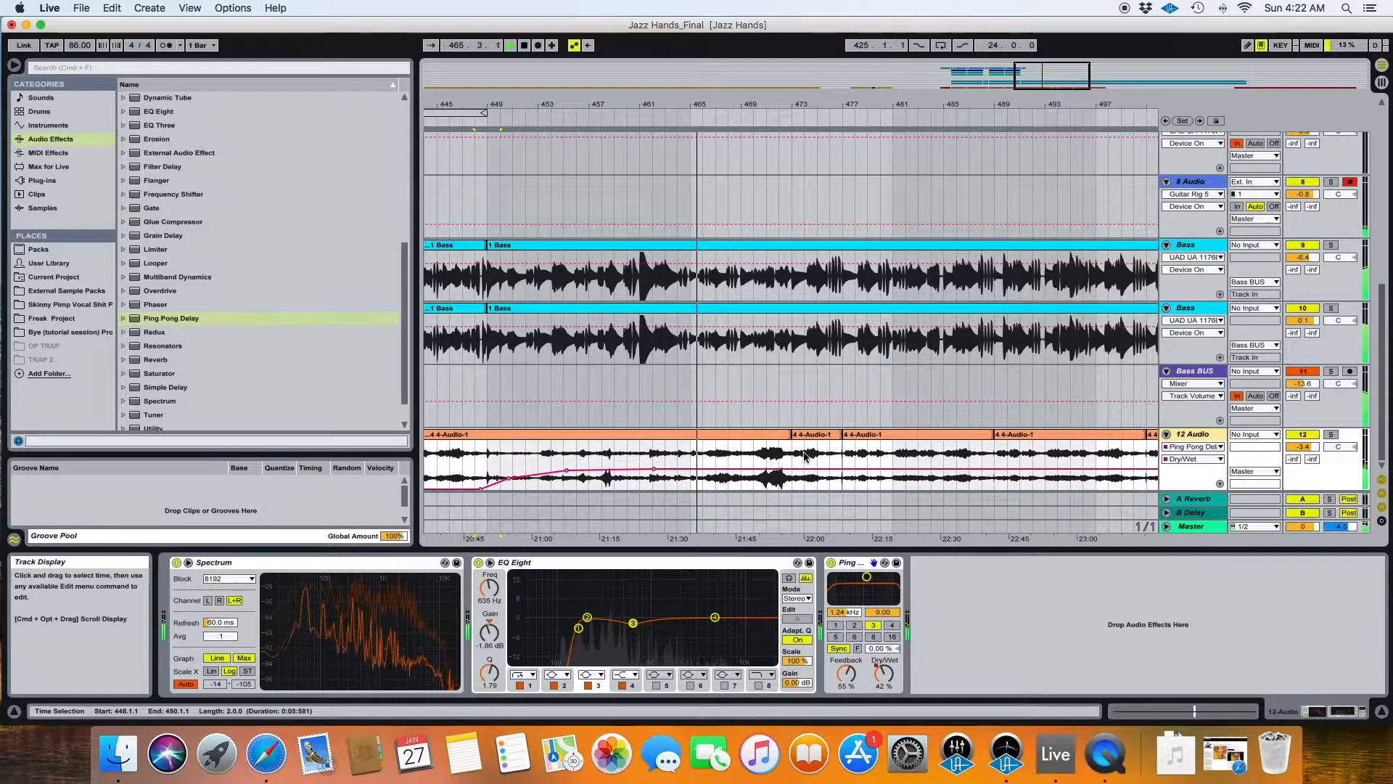
Move the 12 Audio clips spanning bars 473 to 489 so they start at bar 481.
drag(796, 459, 979, 463)
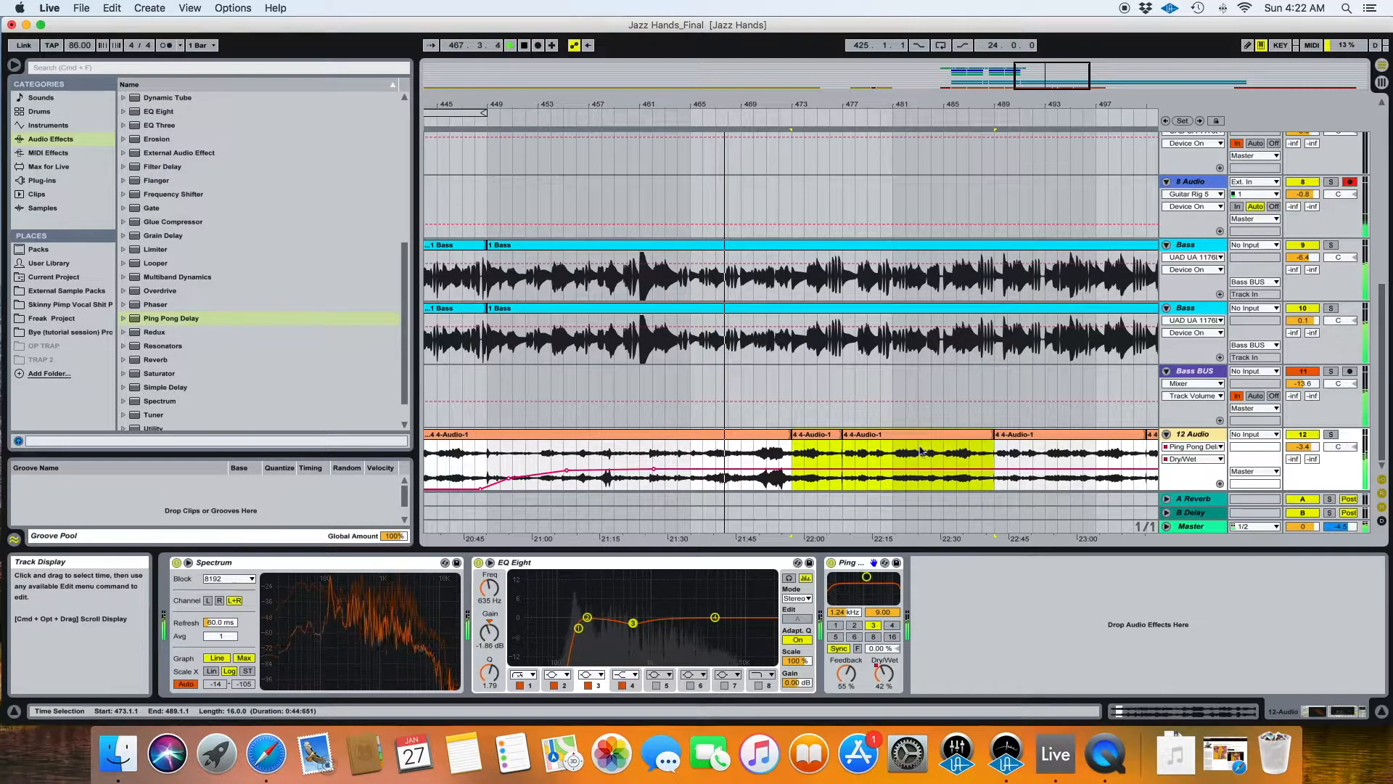
drag(868, 437, 967, 445)
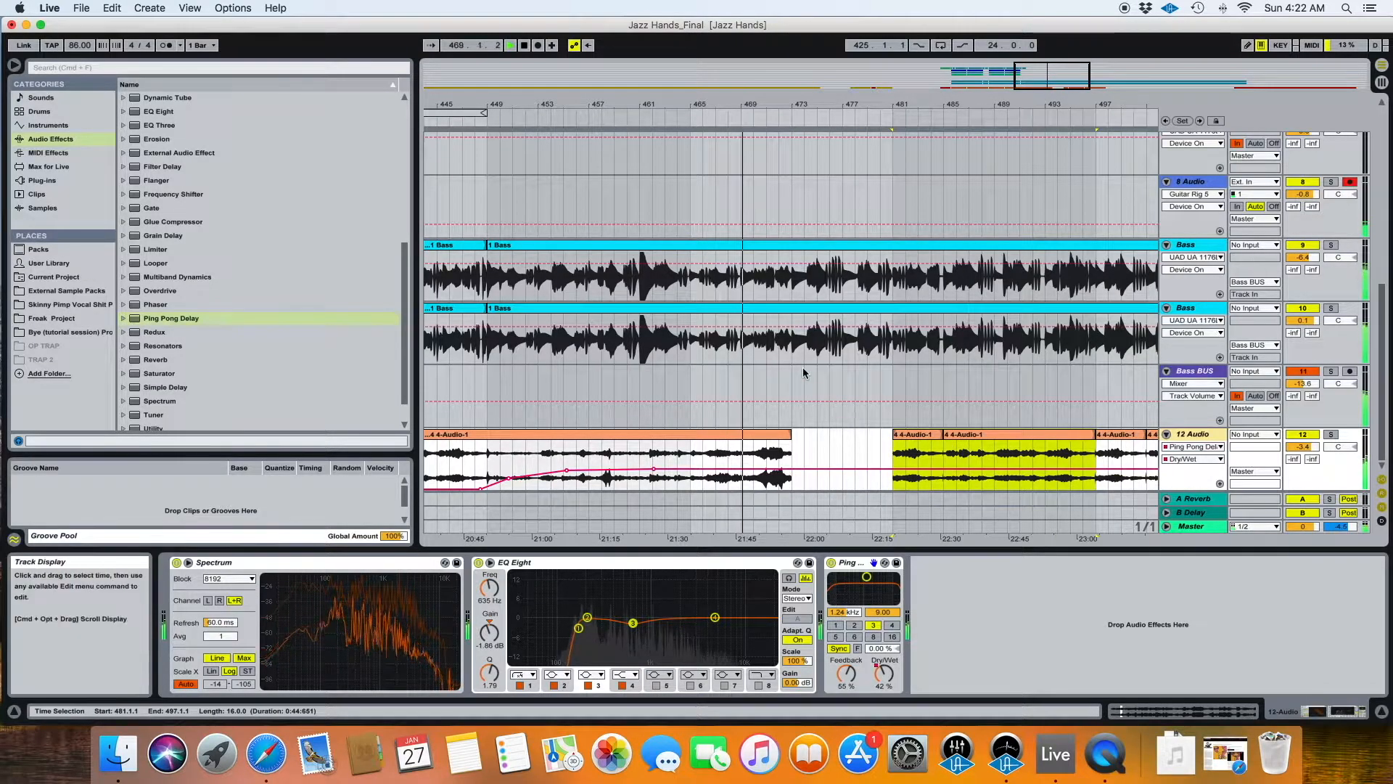
Split both Bass clips at bar 473 and move the parts after the split to start at 475.3.
scroll(793, 261, up, 2)
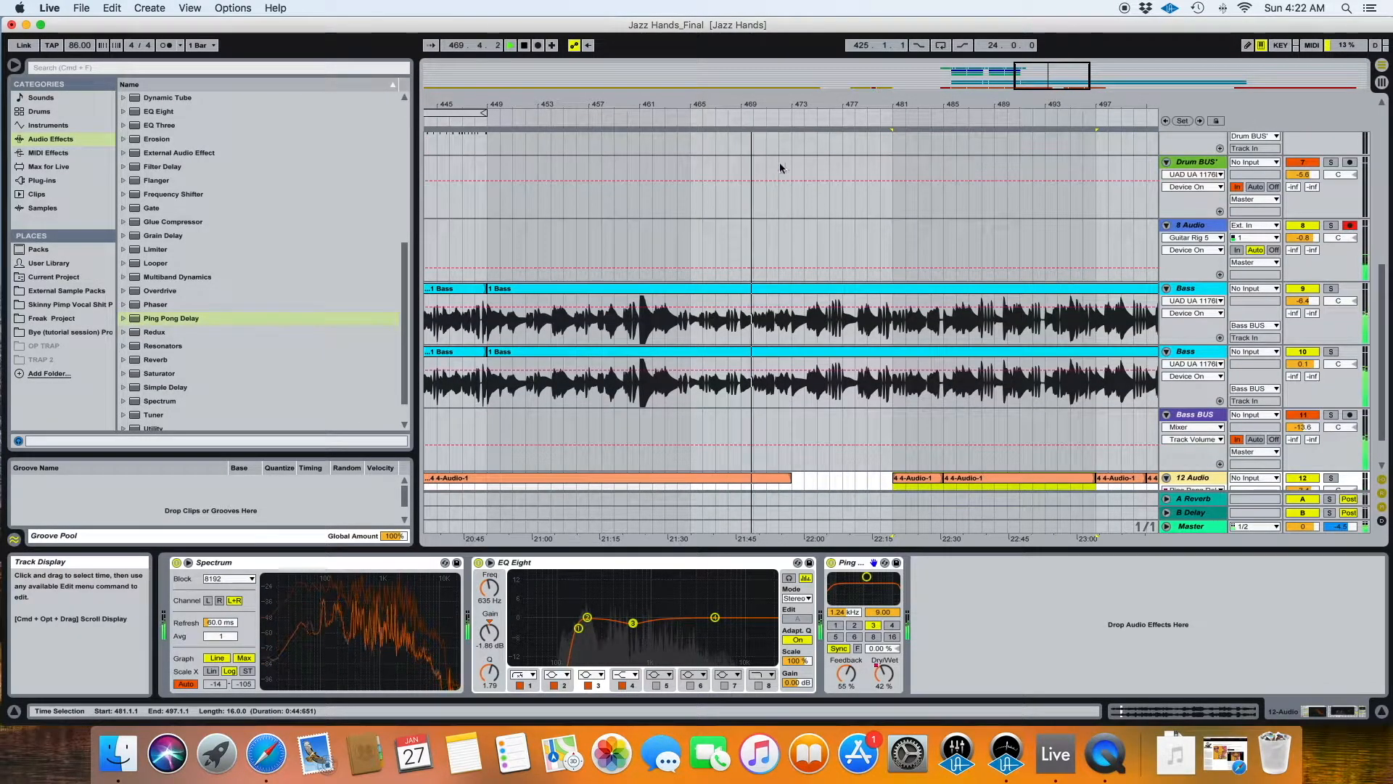
drag(780, 115, 788, 156)
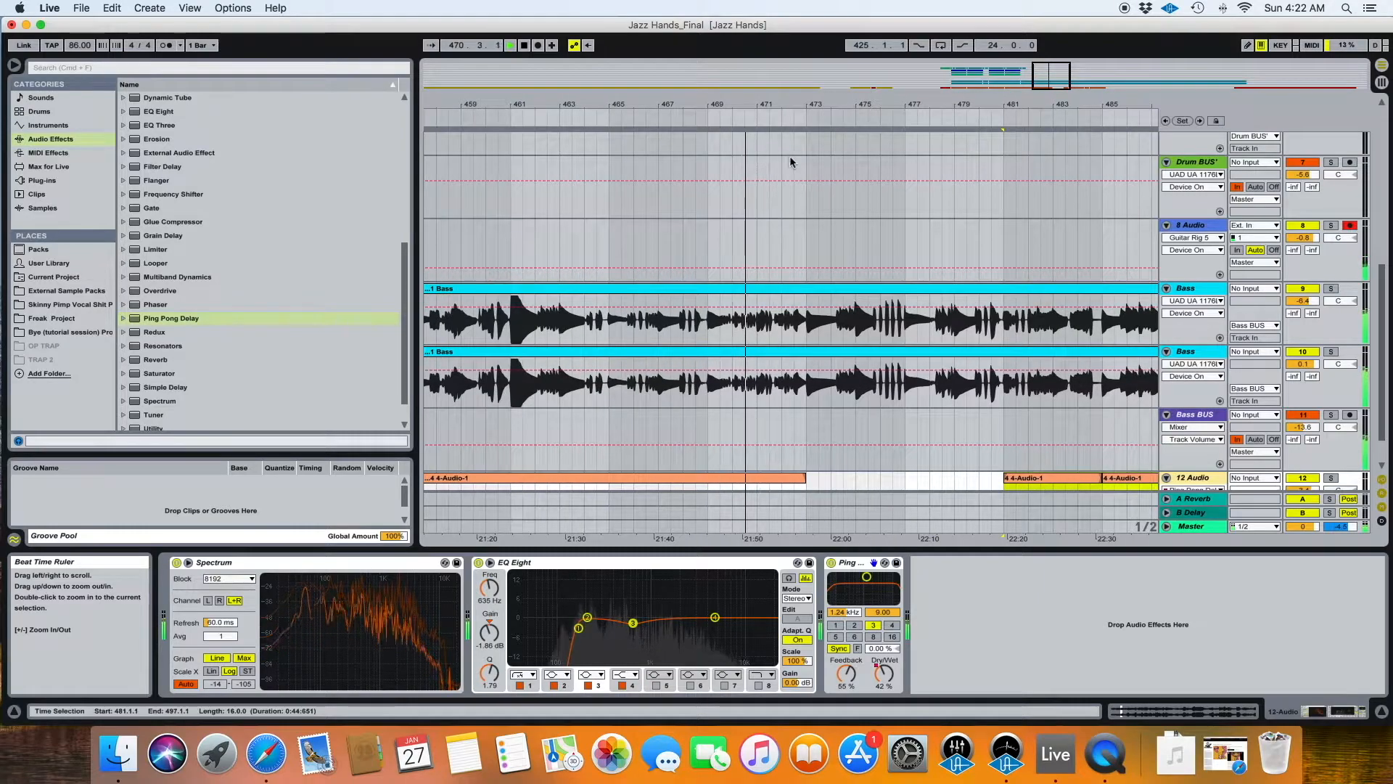
scroll(791, 164, down, 2)
click(808, 275)
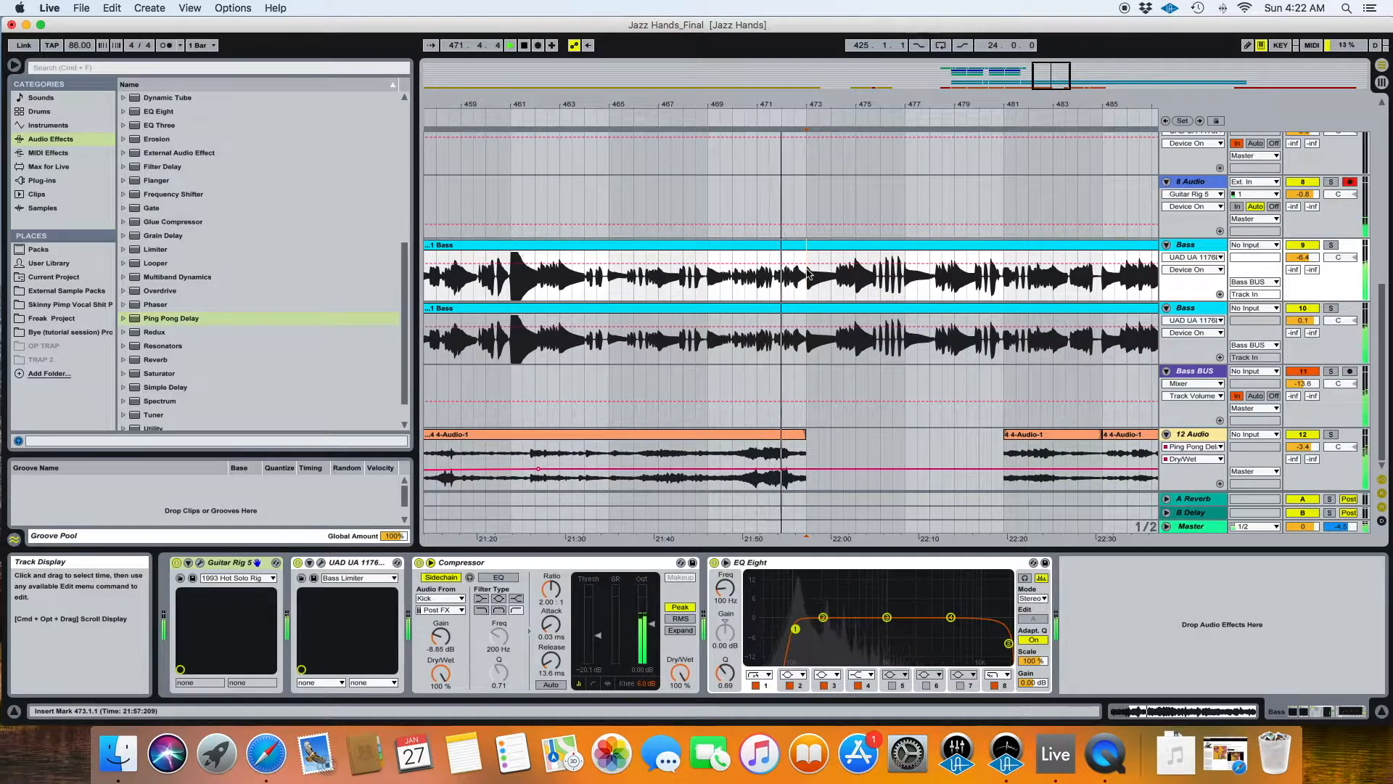
key(super+e)
key(Down)
key(super+e)
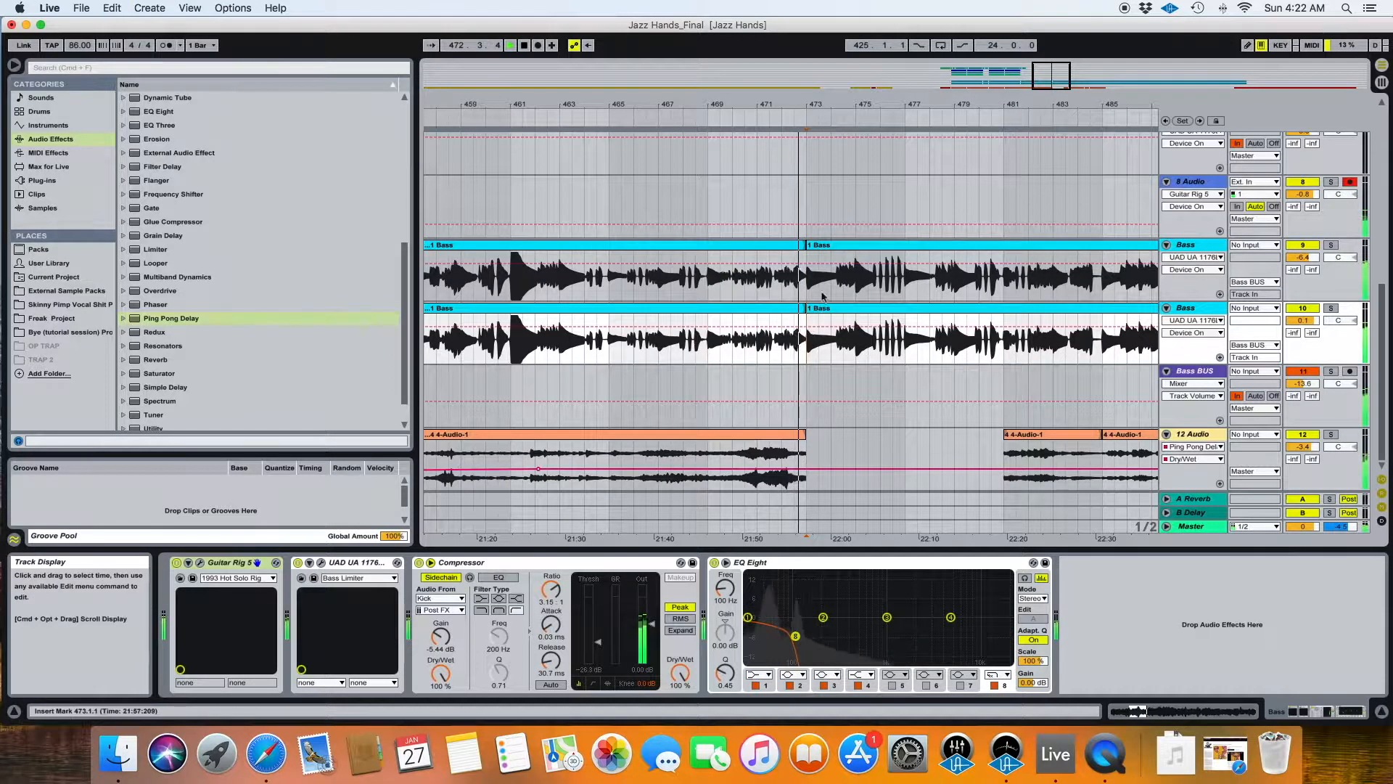
drag(823, 256, 891, 247)
drag(842, 310, 900, 310)
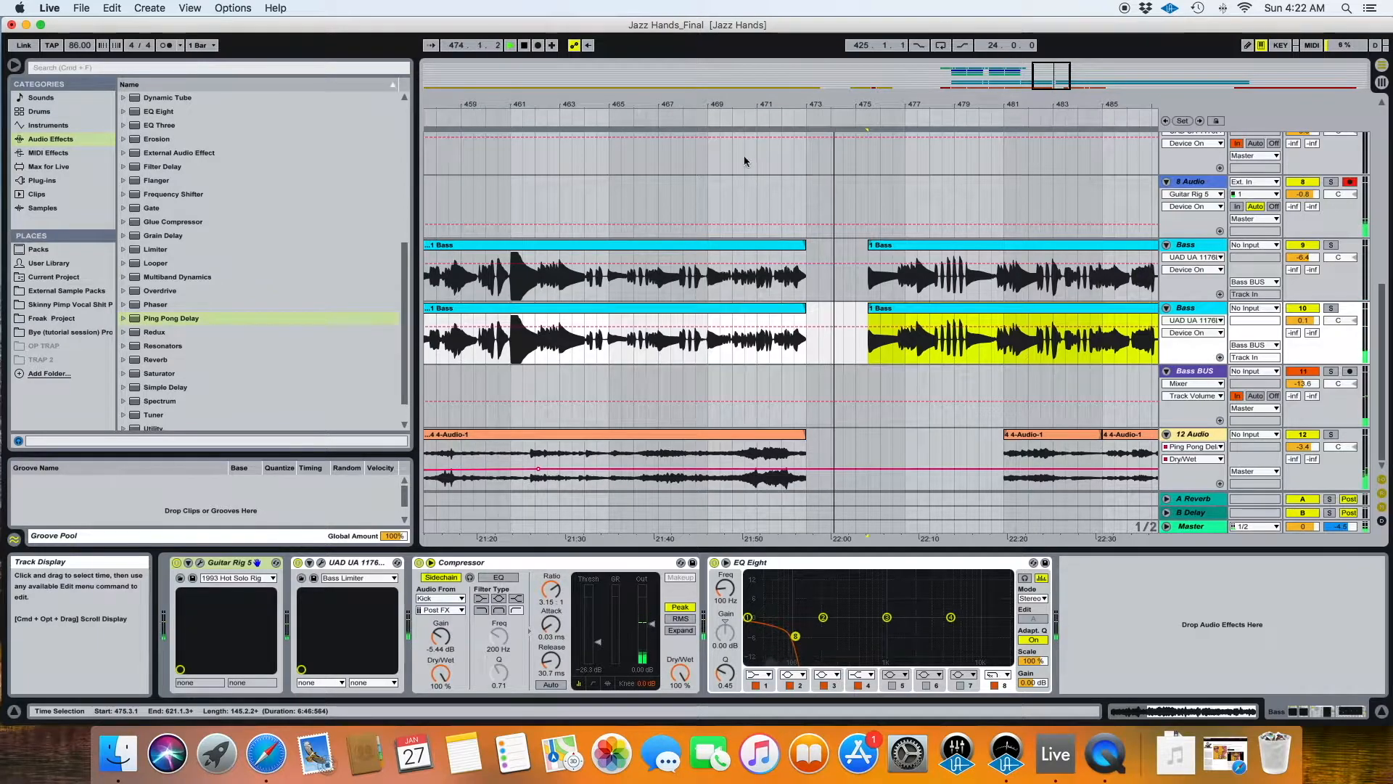
Move the last bar of audio before the gap on both Bass tracks half a bar earlier, starting at 471.3.
click(732, 122)
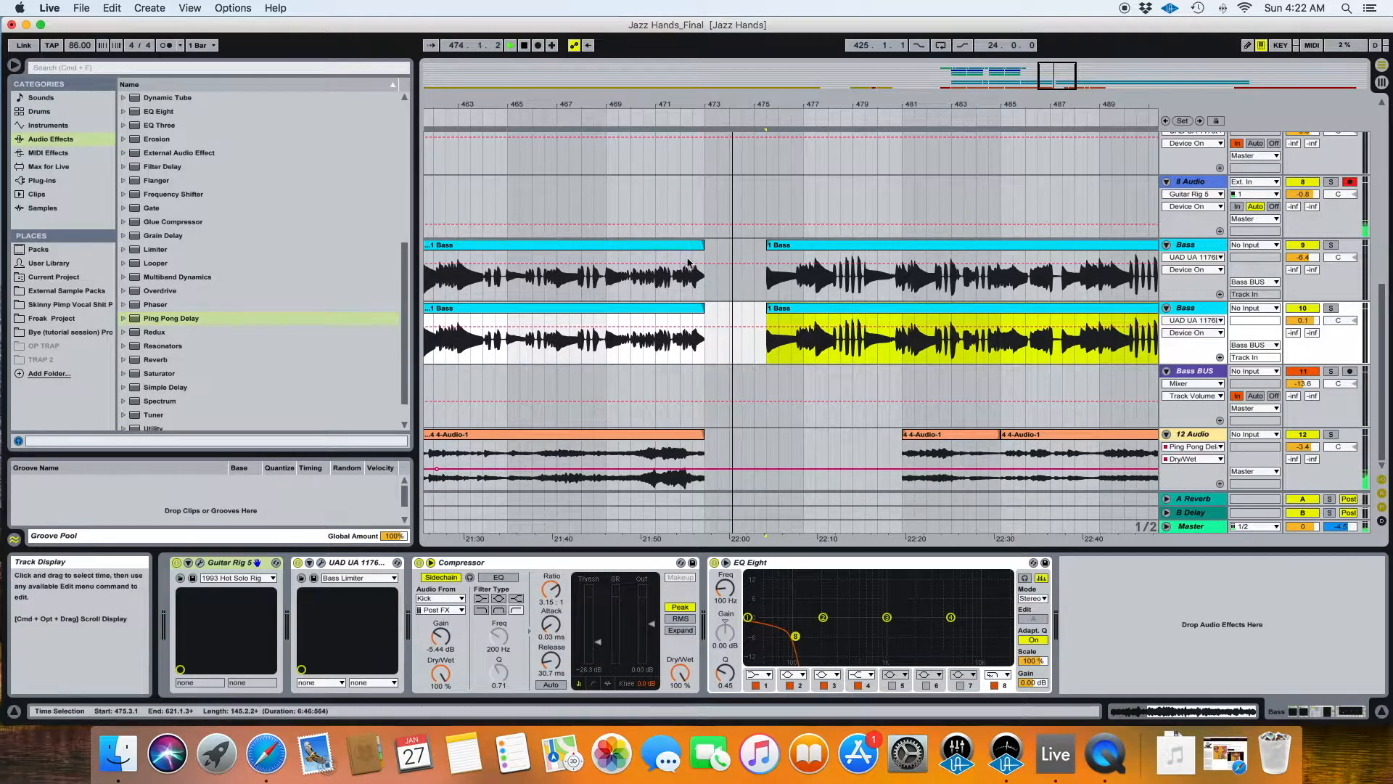
drag(682, 288, 700, 329)
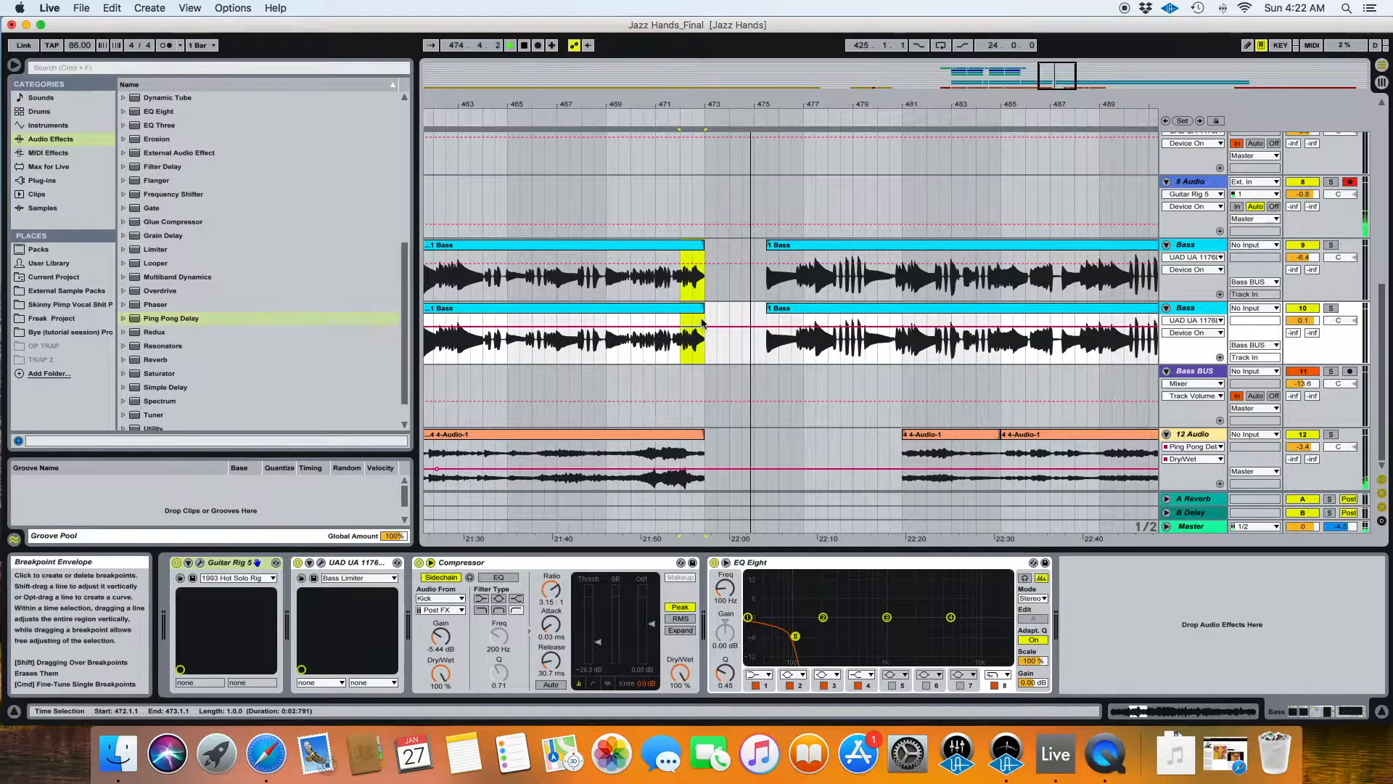
mouse_move(688, 250)
mouse_down()
mouse_move(668, 244)
mouse_move(674, 255)
mouse_up()
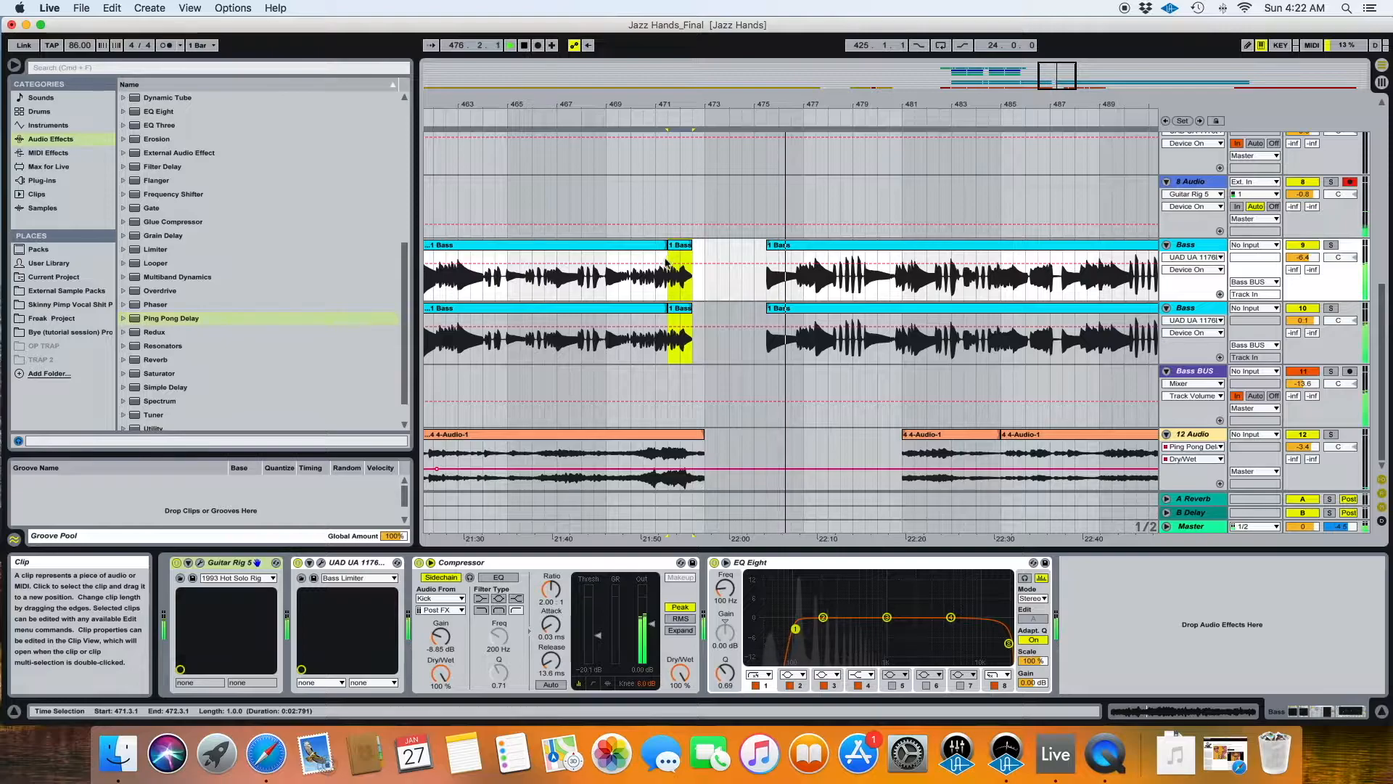
Play the bass edit from 469.3 and examine the short clips starting at 471.3 on both Bass tracks.
click(619, 276)
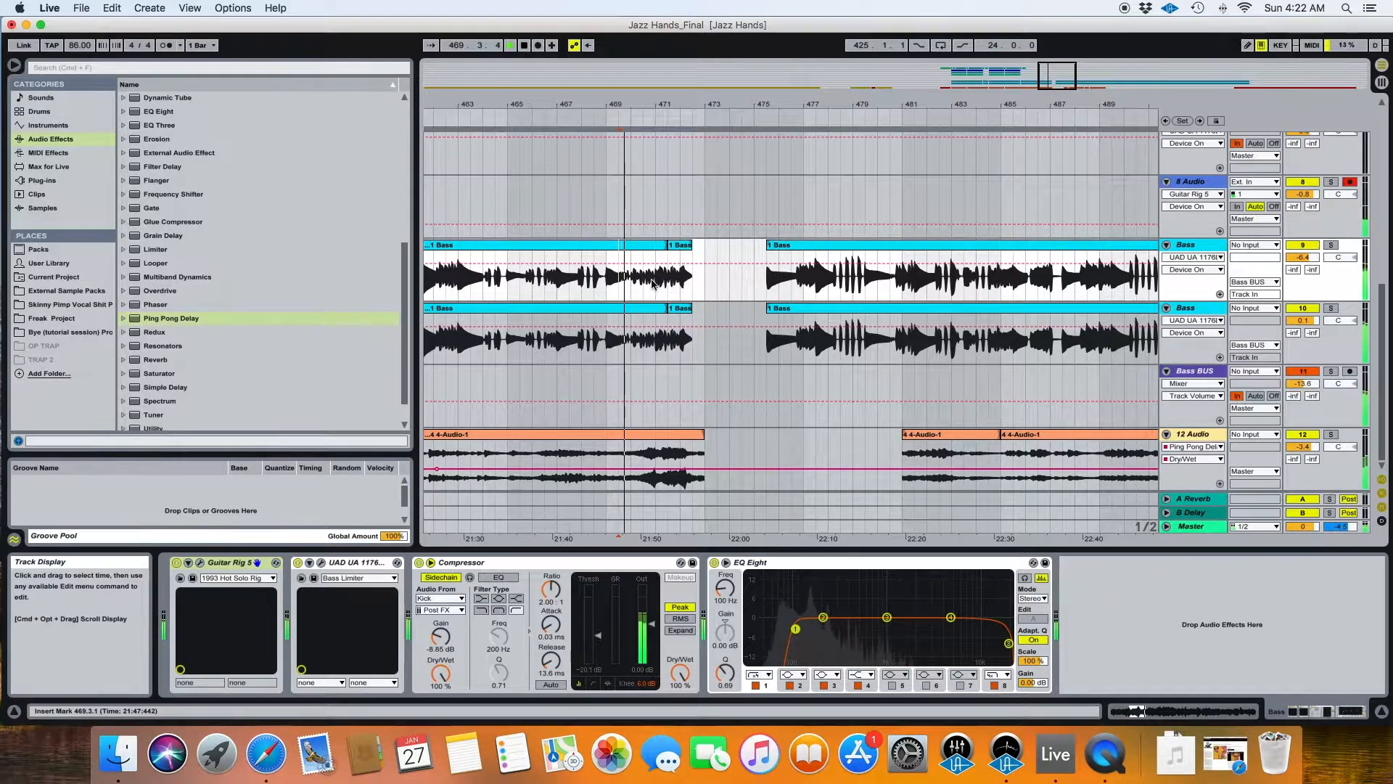
drag(659, 116, 658, 136)
click(698, 245)
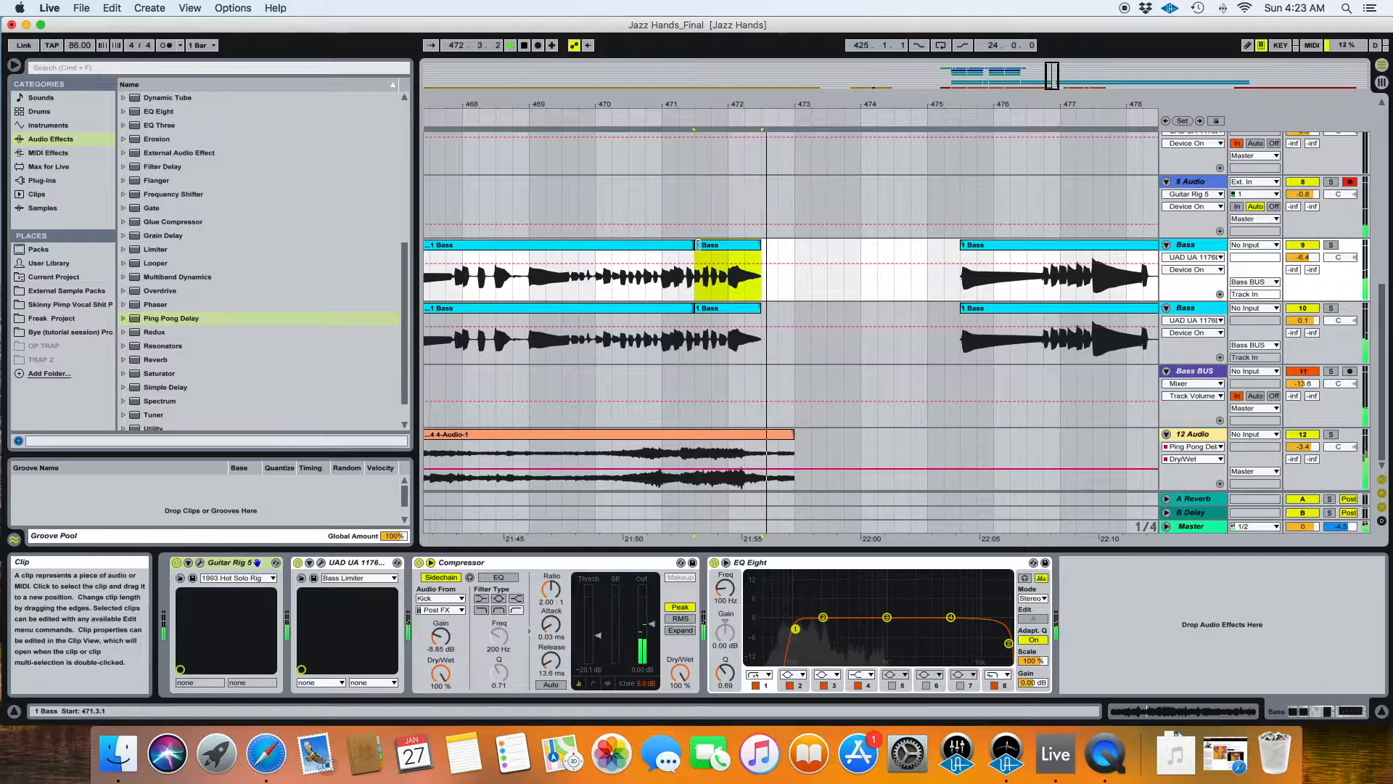
drag(697, 339, 783, 341)
scroll(801, 287, left, 1)
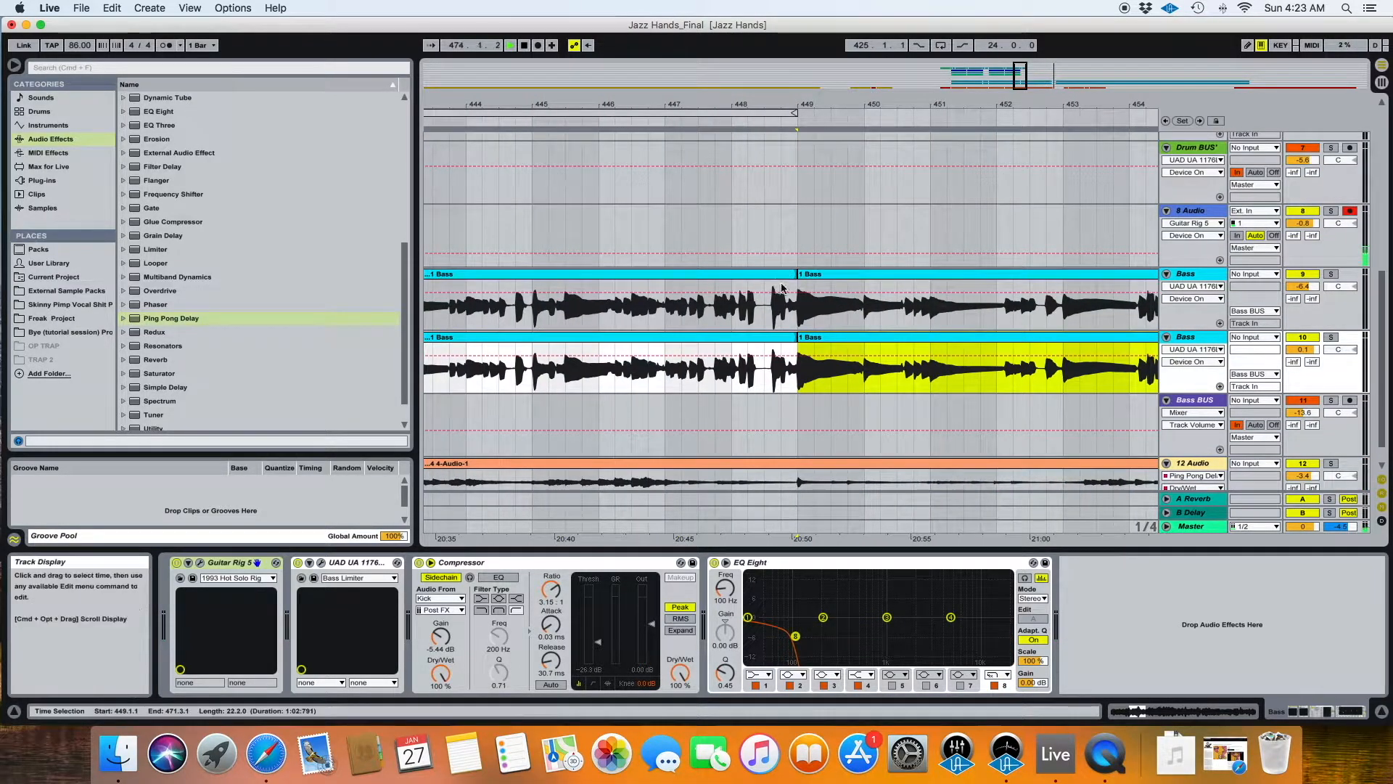
drag(705, 109, 706, 69)
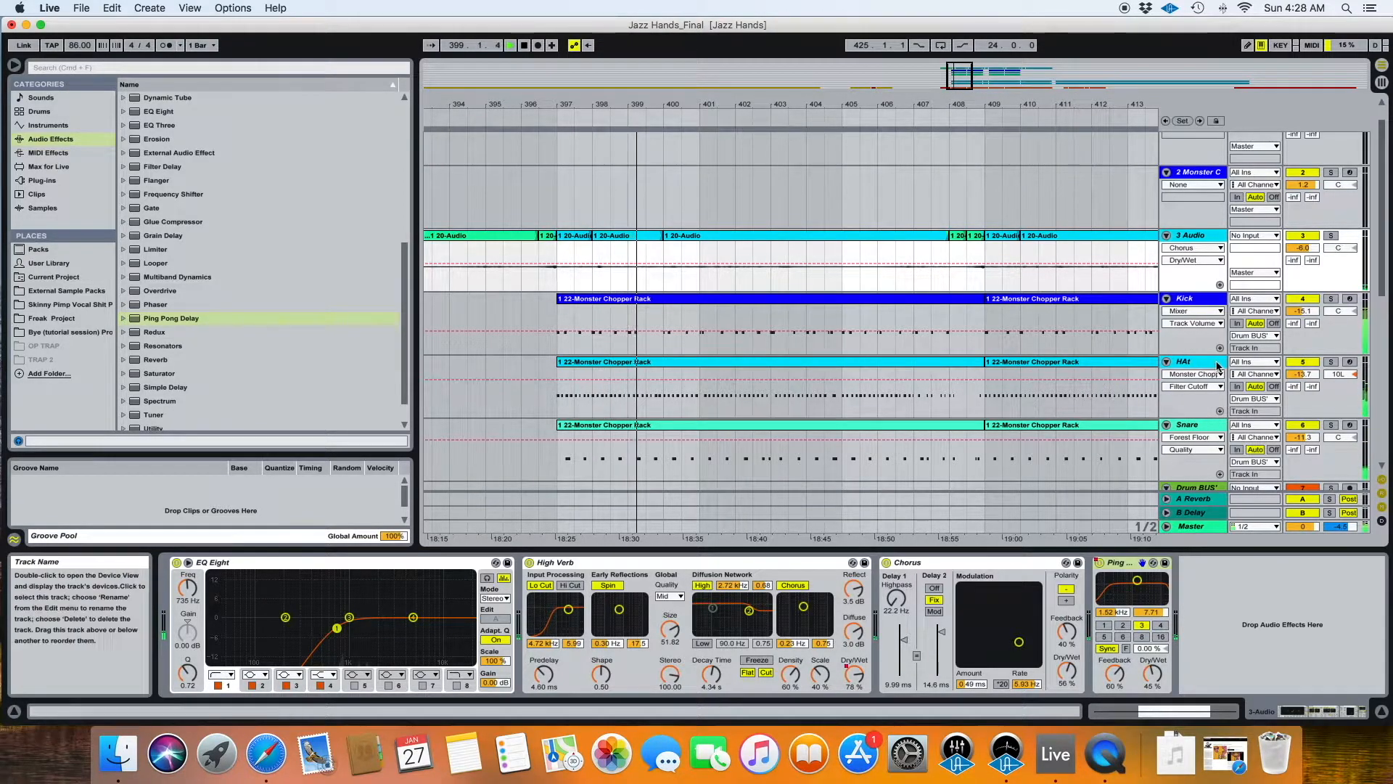
Lower the Auto Filter's resonance on the HAt track to 11%.
click(1101, 395)
scroll(954, 622, right, 10)
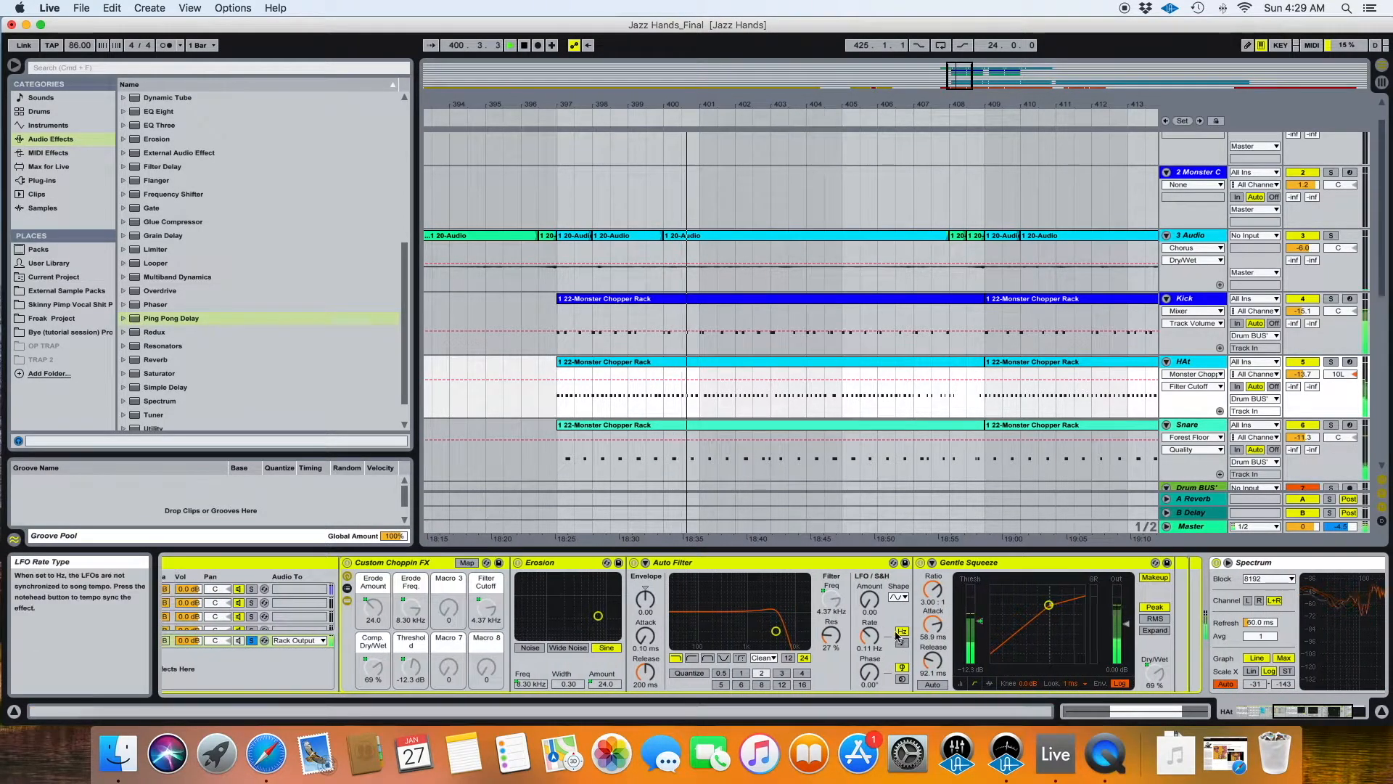
drag(816, 635, 816, 652)
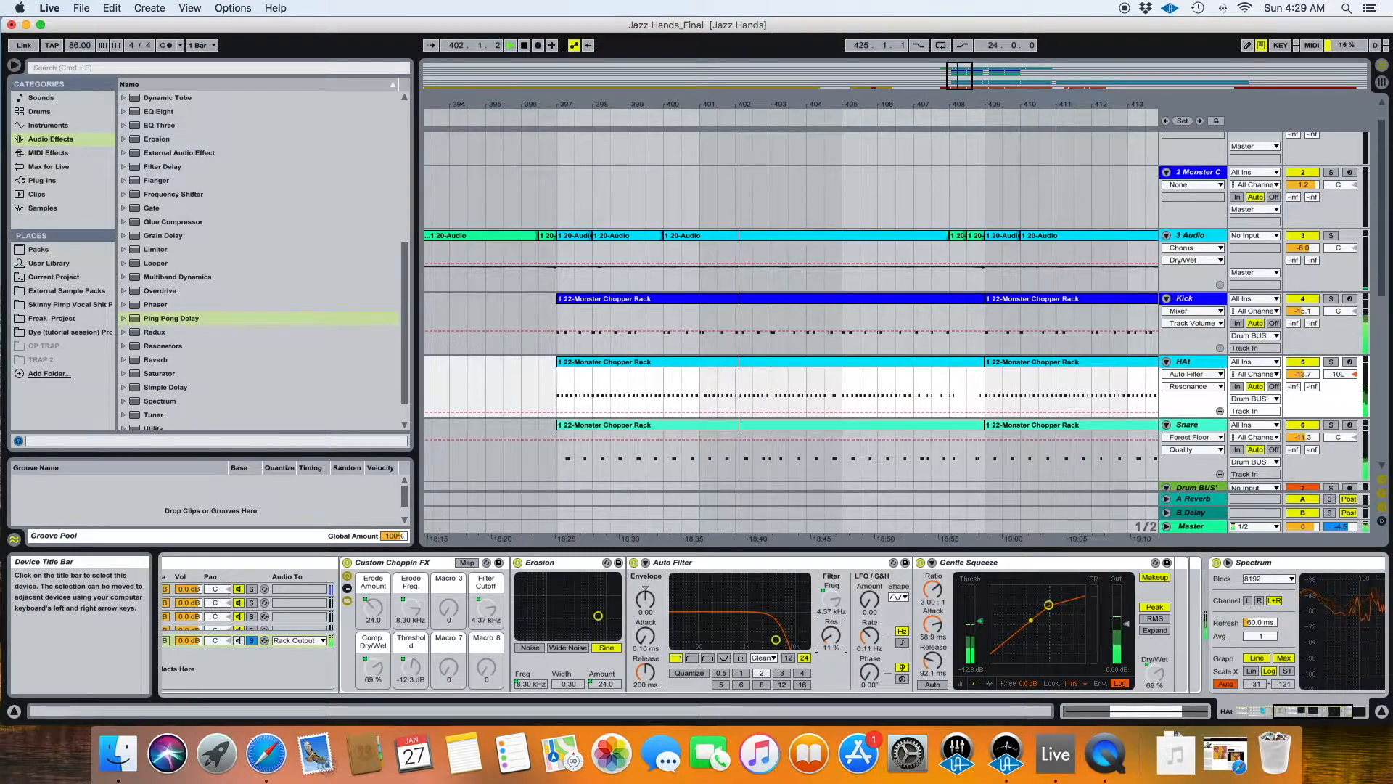
Set the HAt track's Monster Chopper Rack macros to Erode Freq. 6.42 kHz and Erode Amount 14.3.
scroll(832, 638, left, 10)
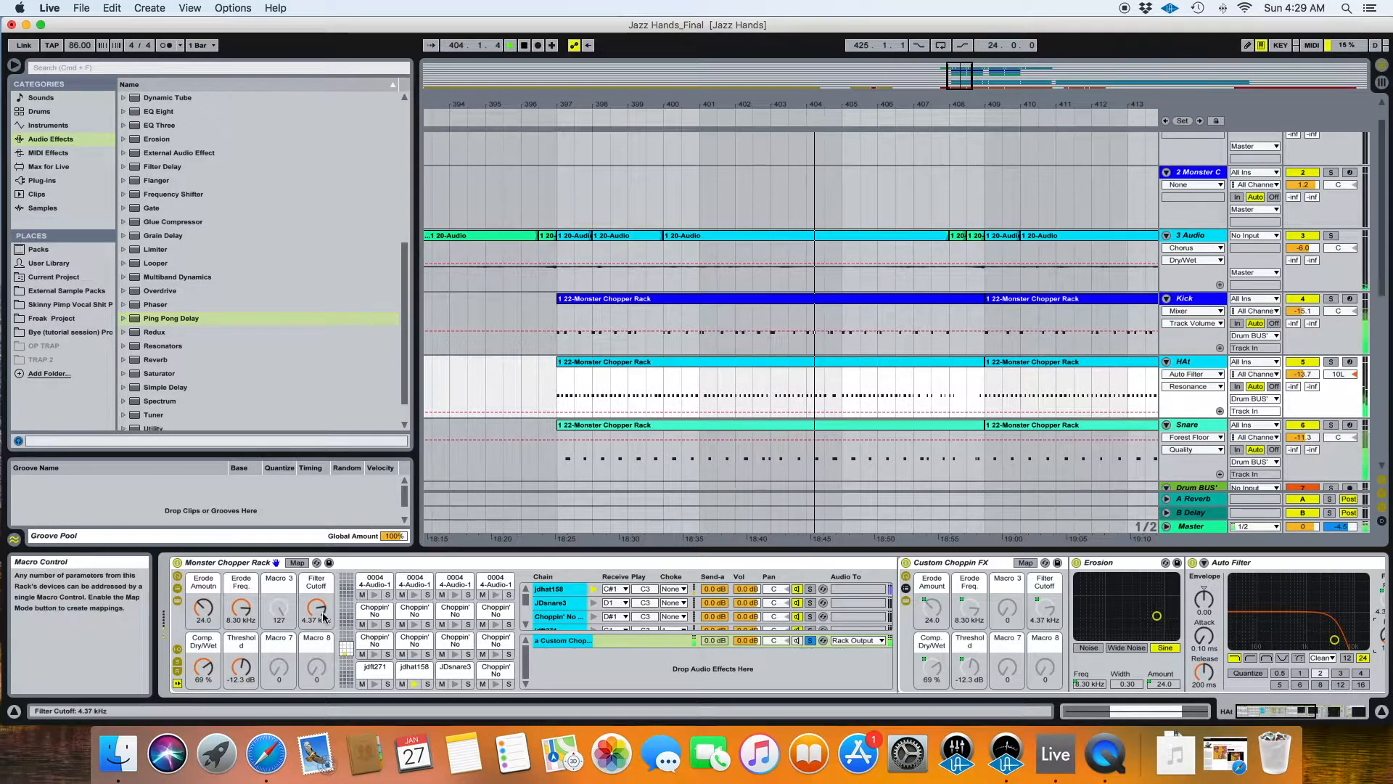
drag(258, 611, 204, 621)
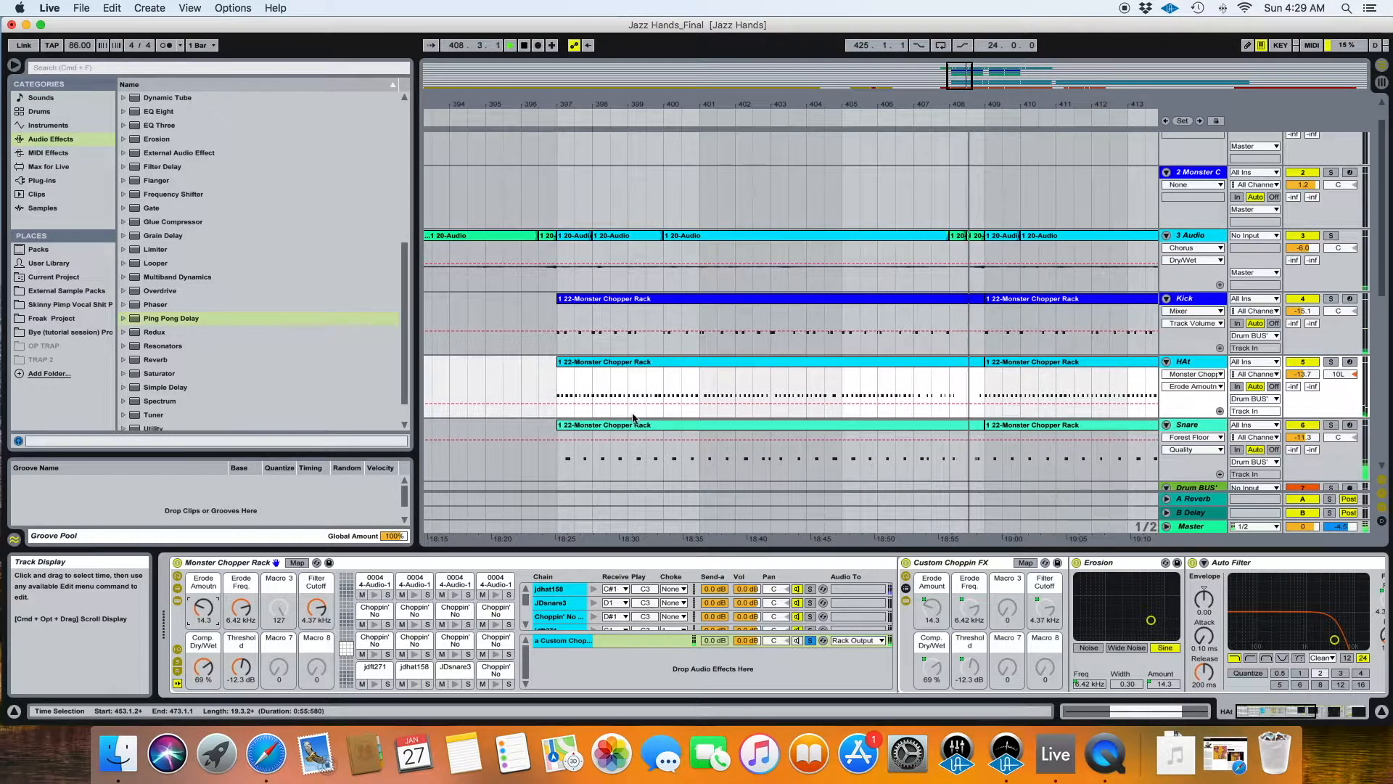
scroll(662, 419, down, 2)
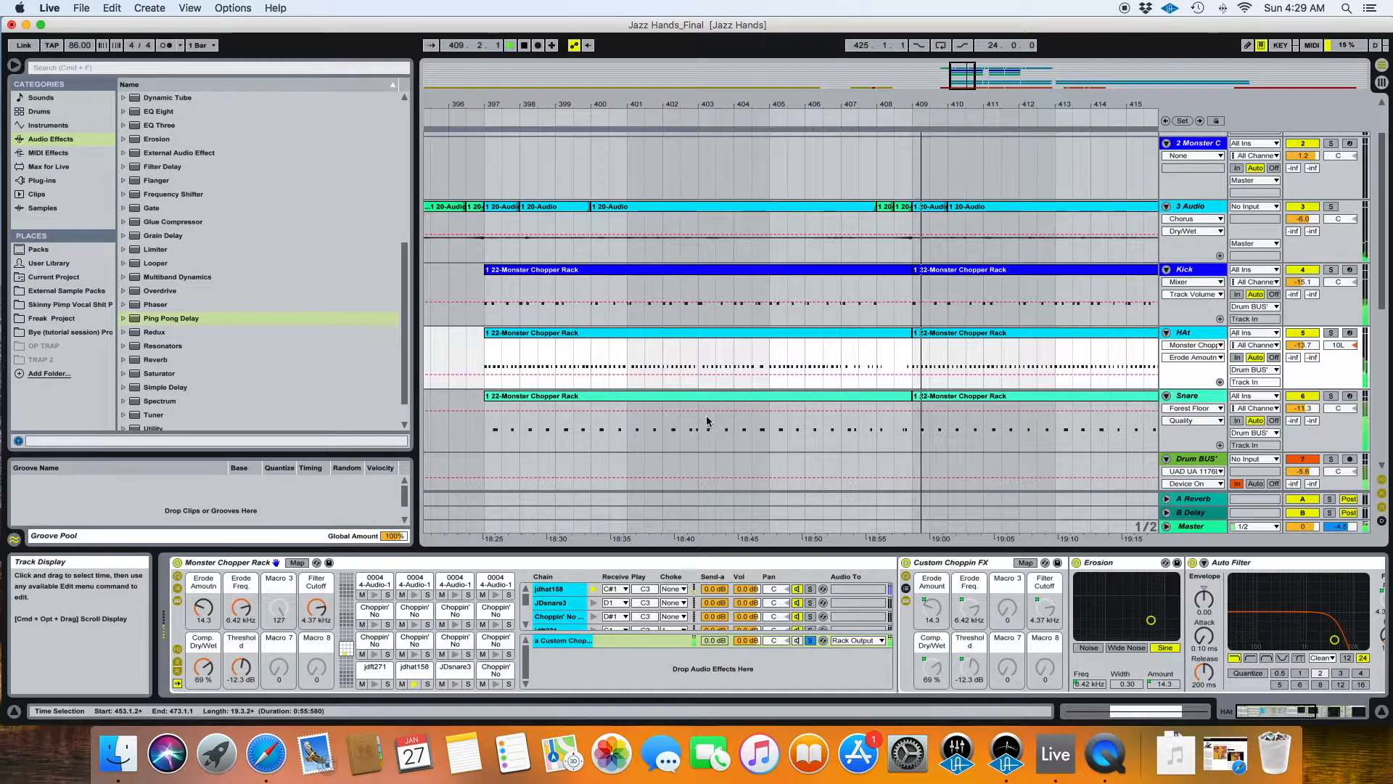
Set the Snare track's Monster Chopper Rack macros to Filter Cutoff 2.88 kHz and Threshold -15.7 dB.
click(1188, 396)
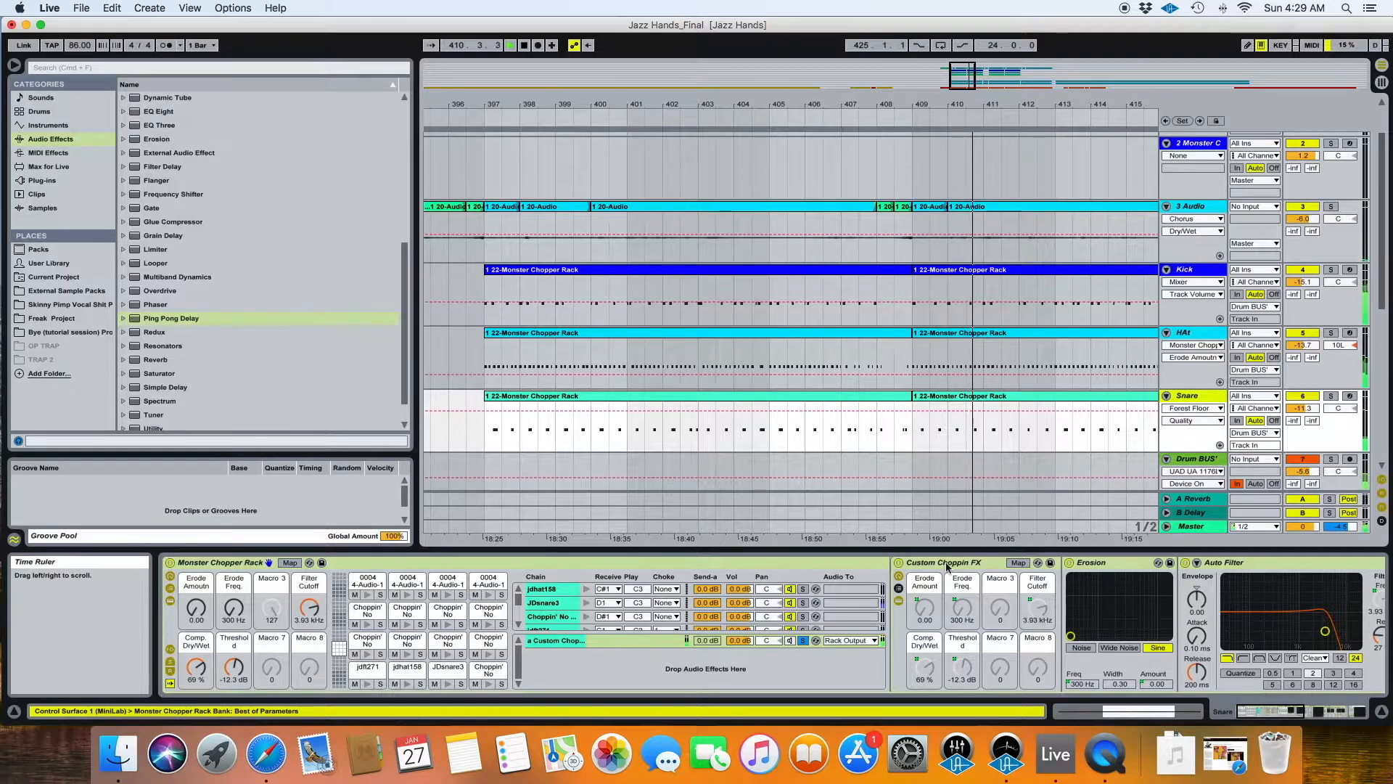
click(653, 583)
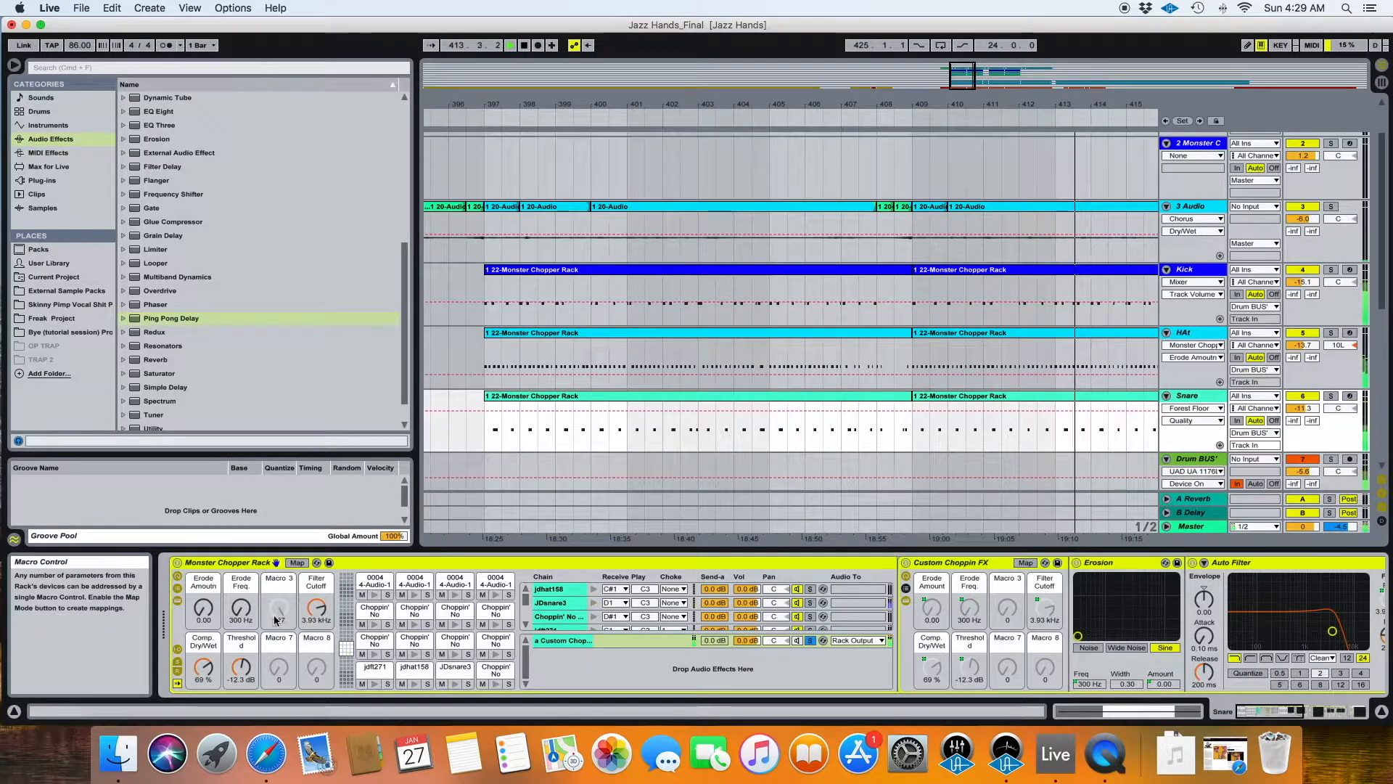
click(317, 608)
drag(316, 608, 317, 611)
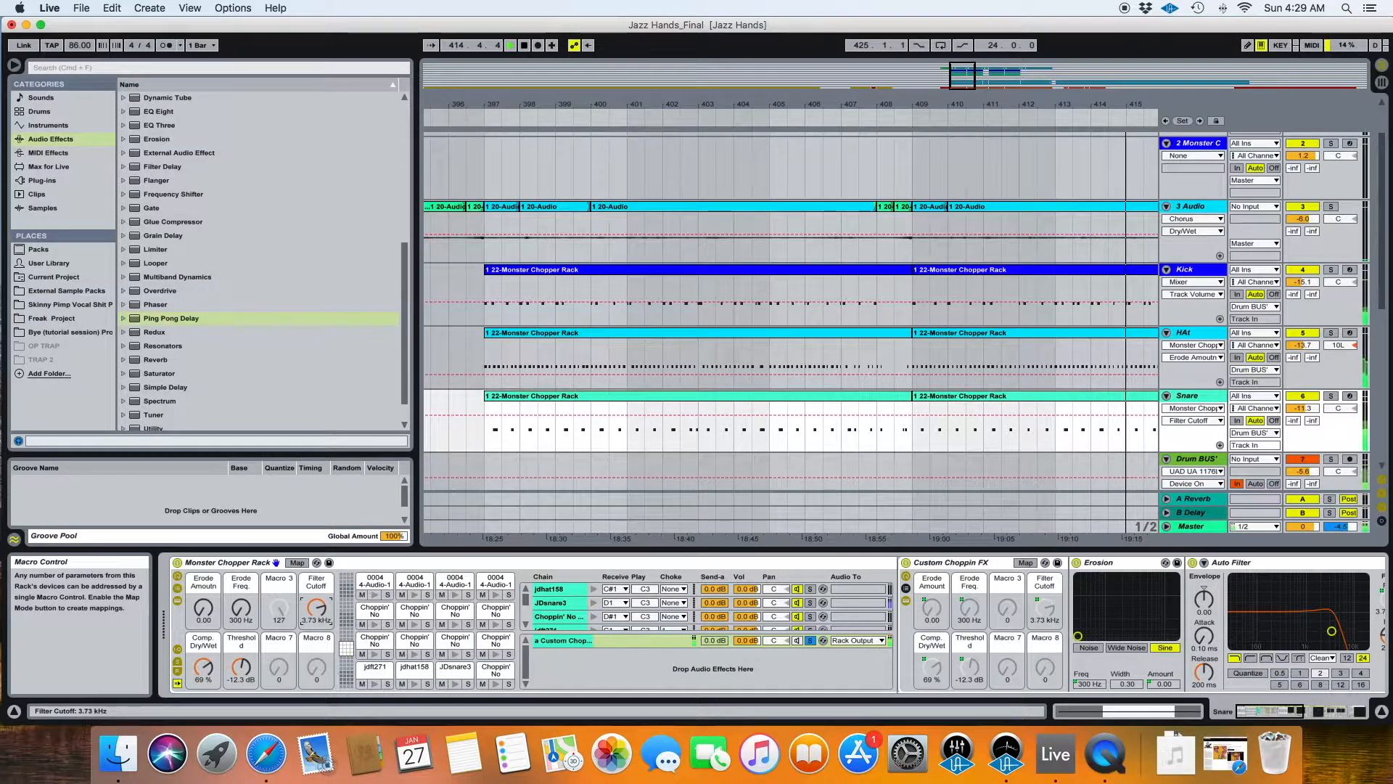
drag(316, 611, 317, 623)
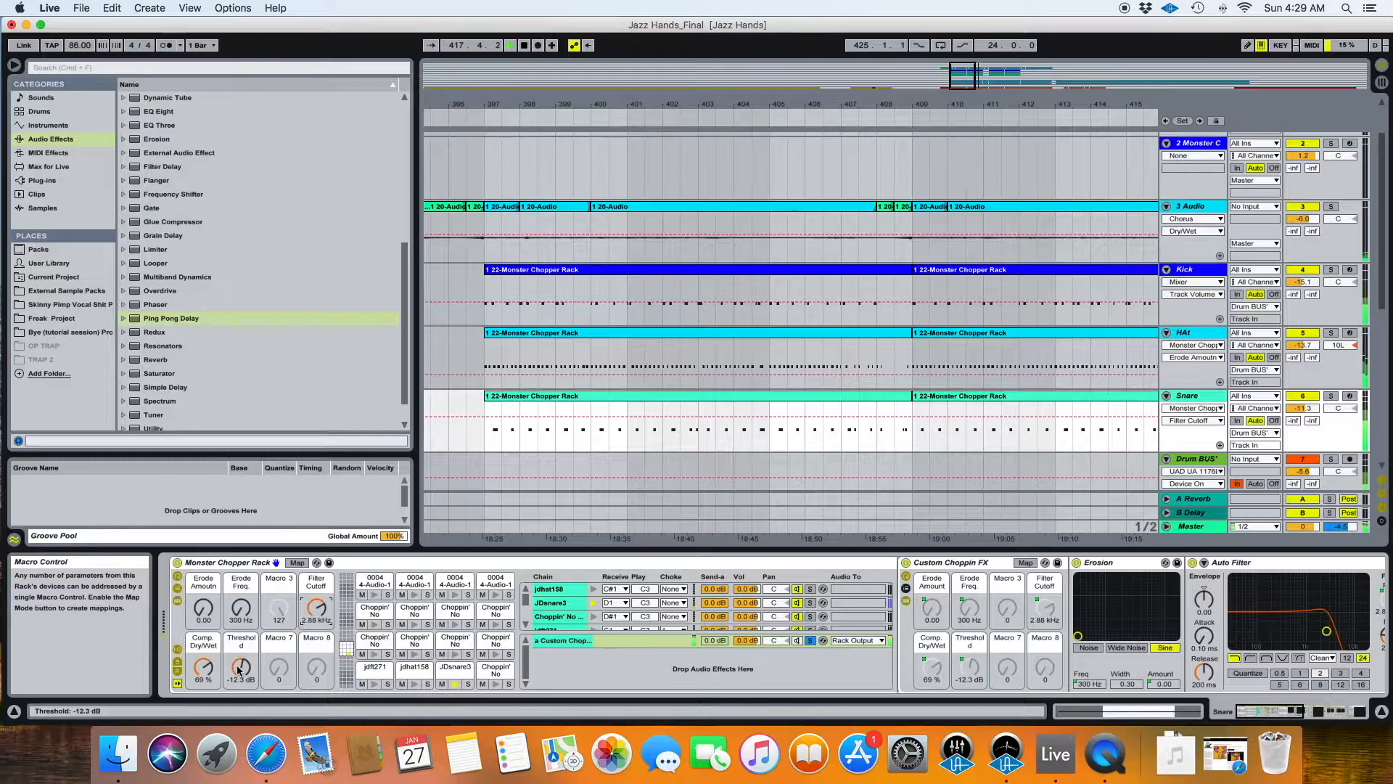
drag(241, 666, 241, 674)
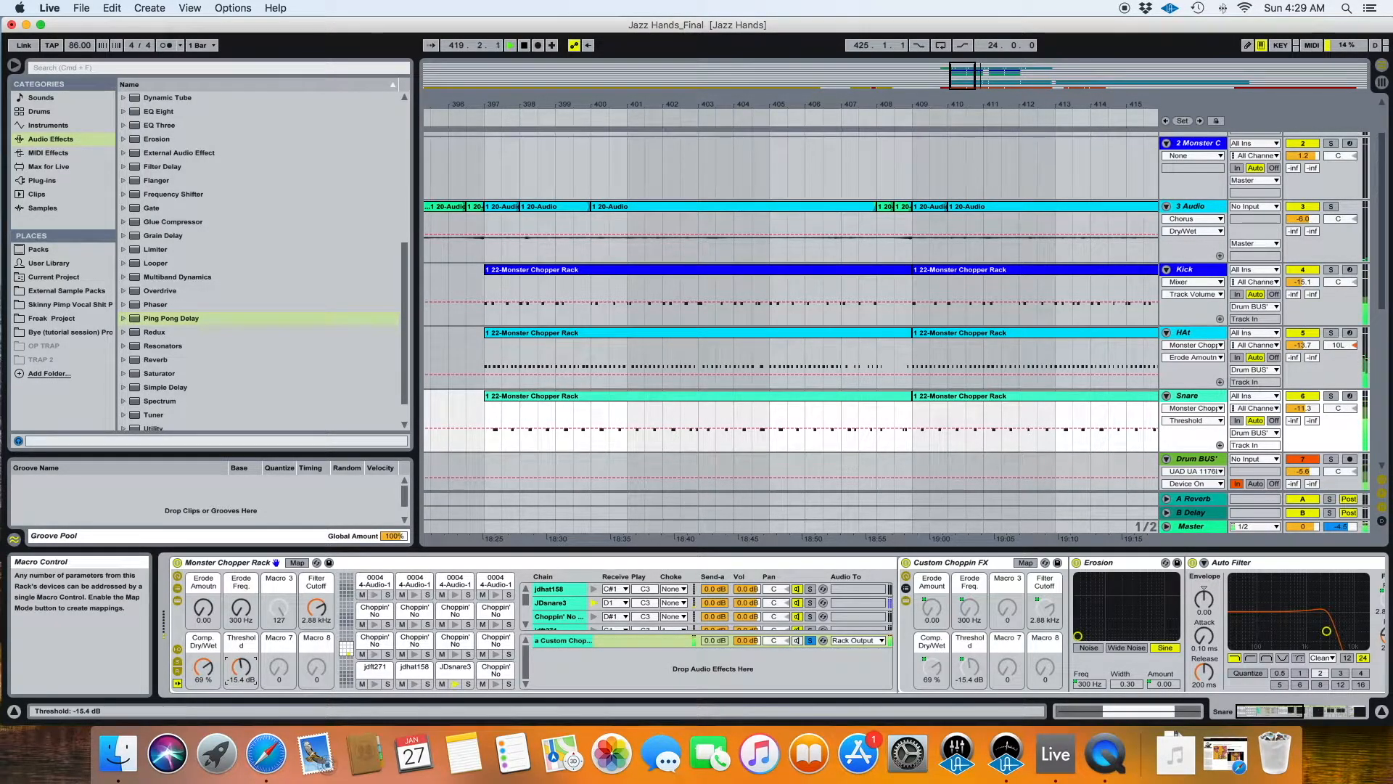
drag(241, 673, 241, 675)
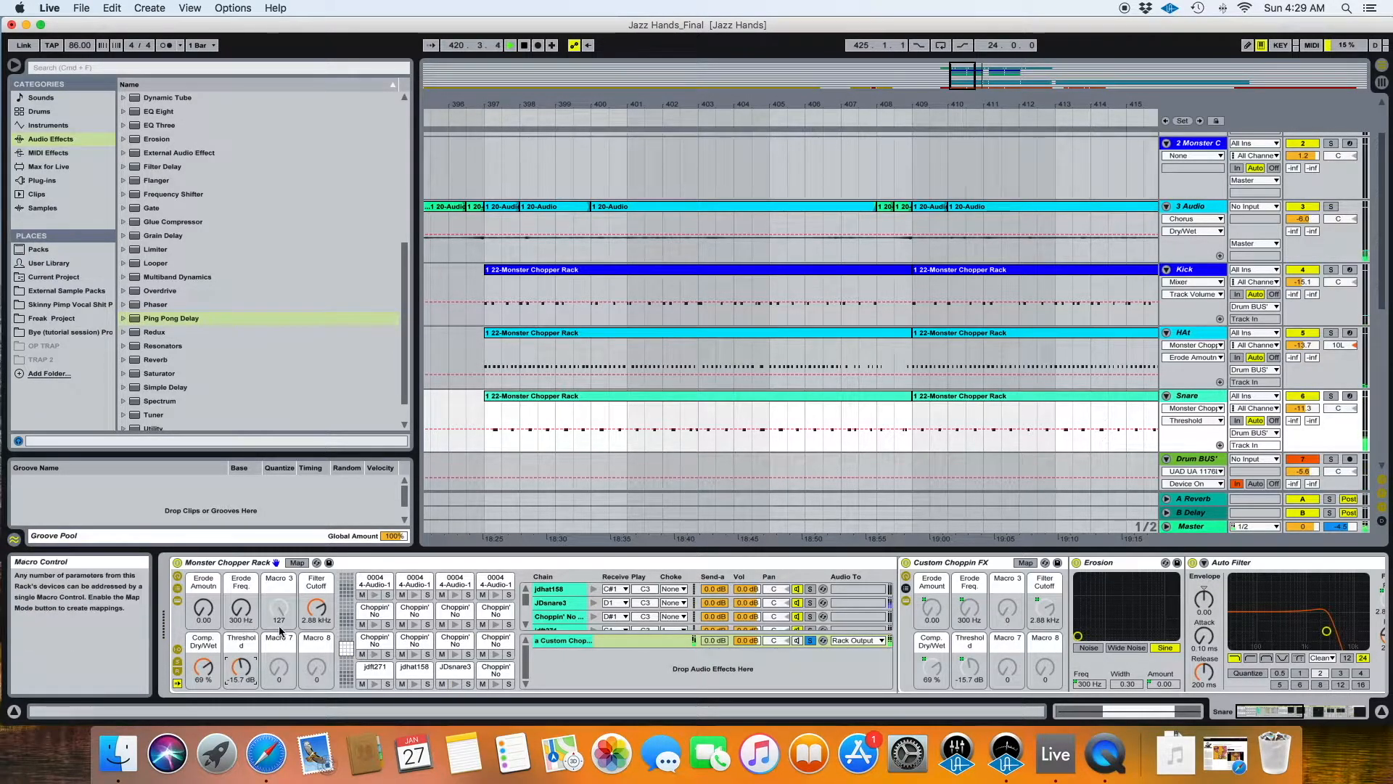
Set the Snare track's Forest Floor reverb to a predelay of 69.3 ms and a dry/wet mix of 22%.
scroll(285, 629, right, 10)
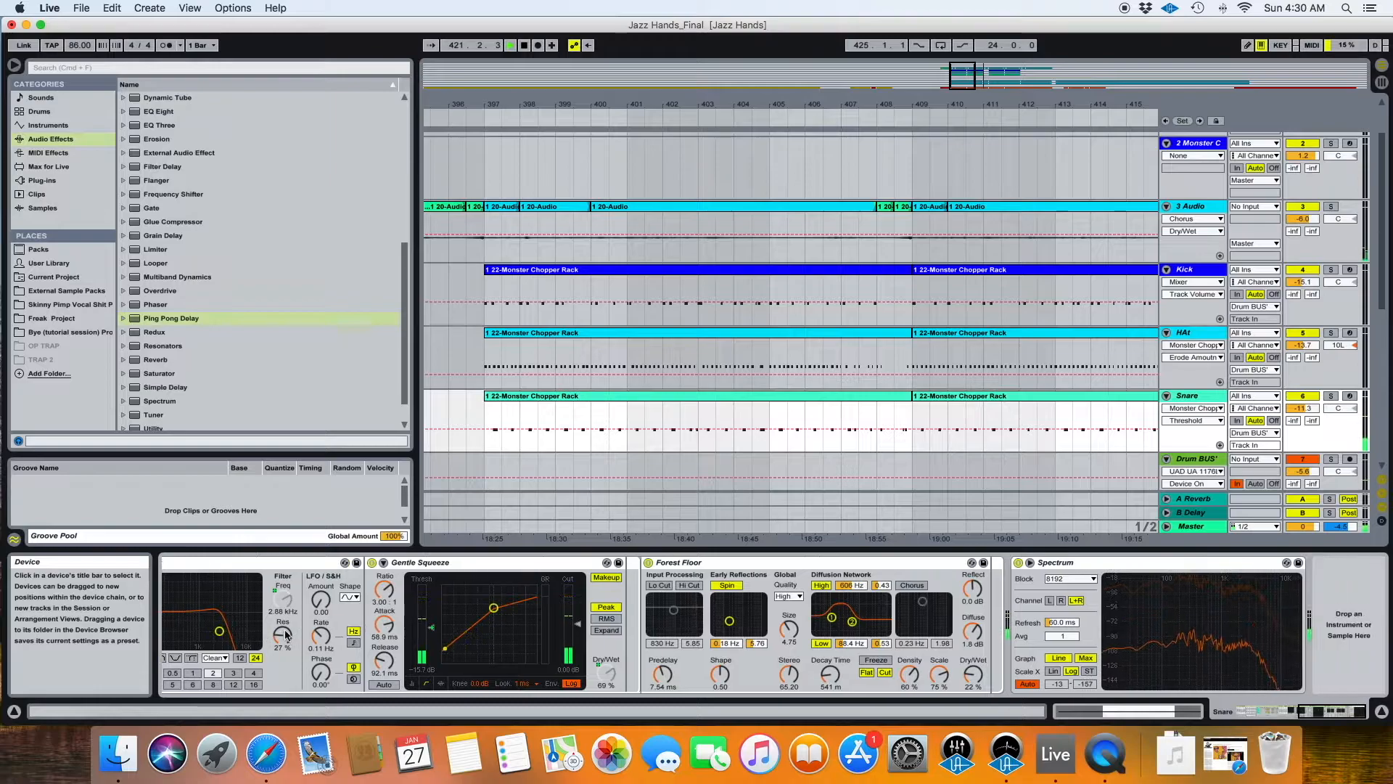
scroll(436, 646, left, 1)
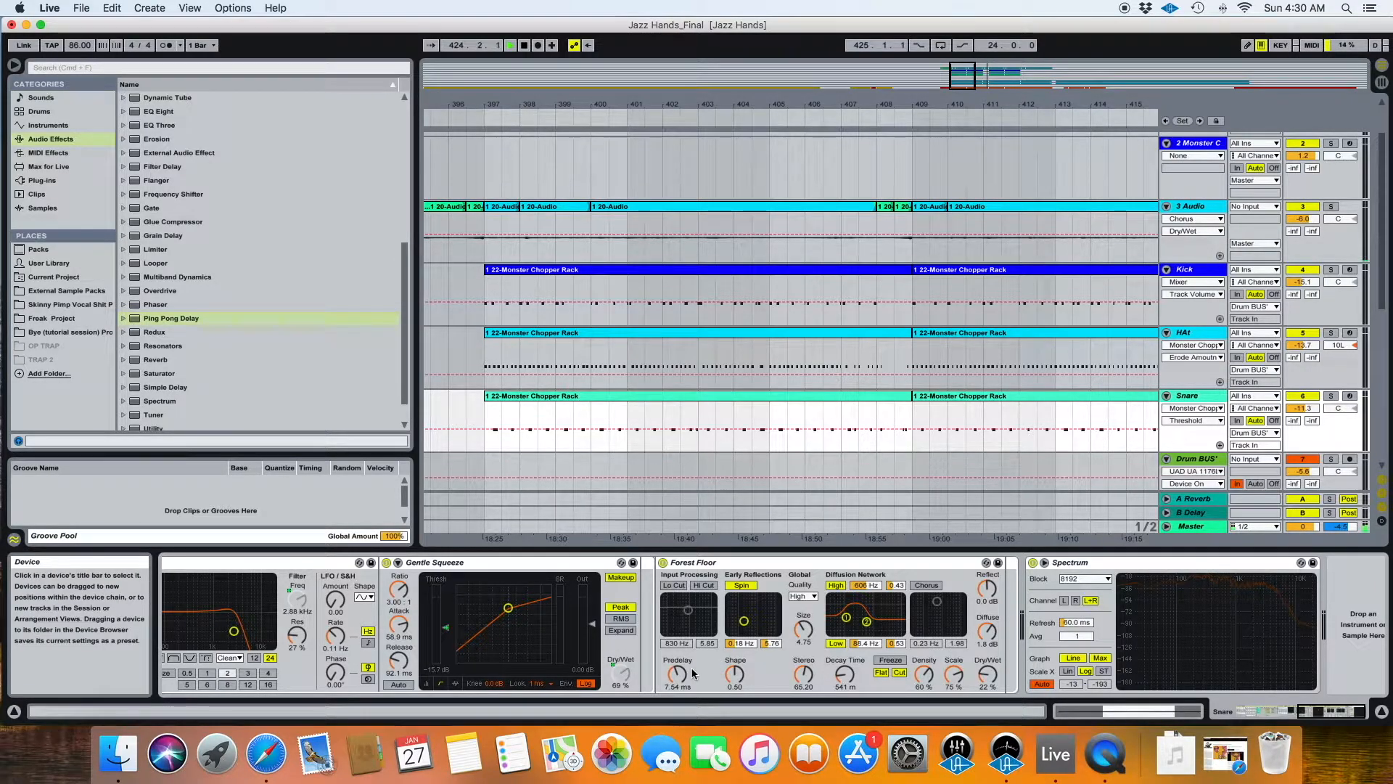
drag(693, 673, 693, 632)
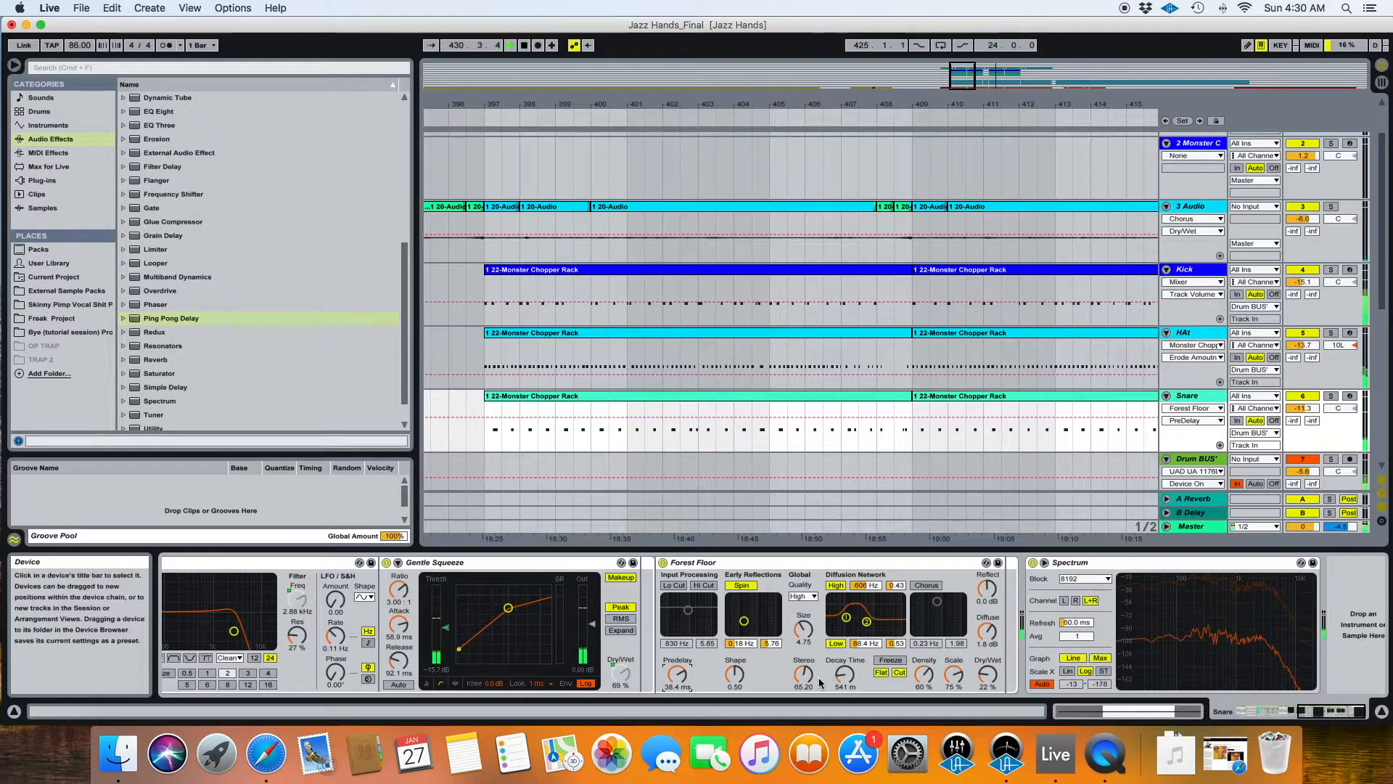
drag(987, 674, 988, 656)
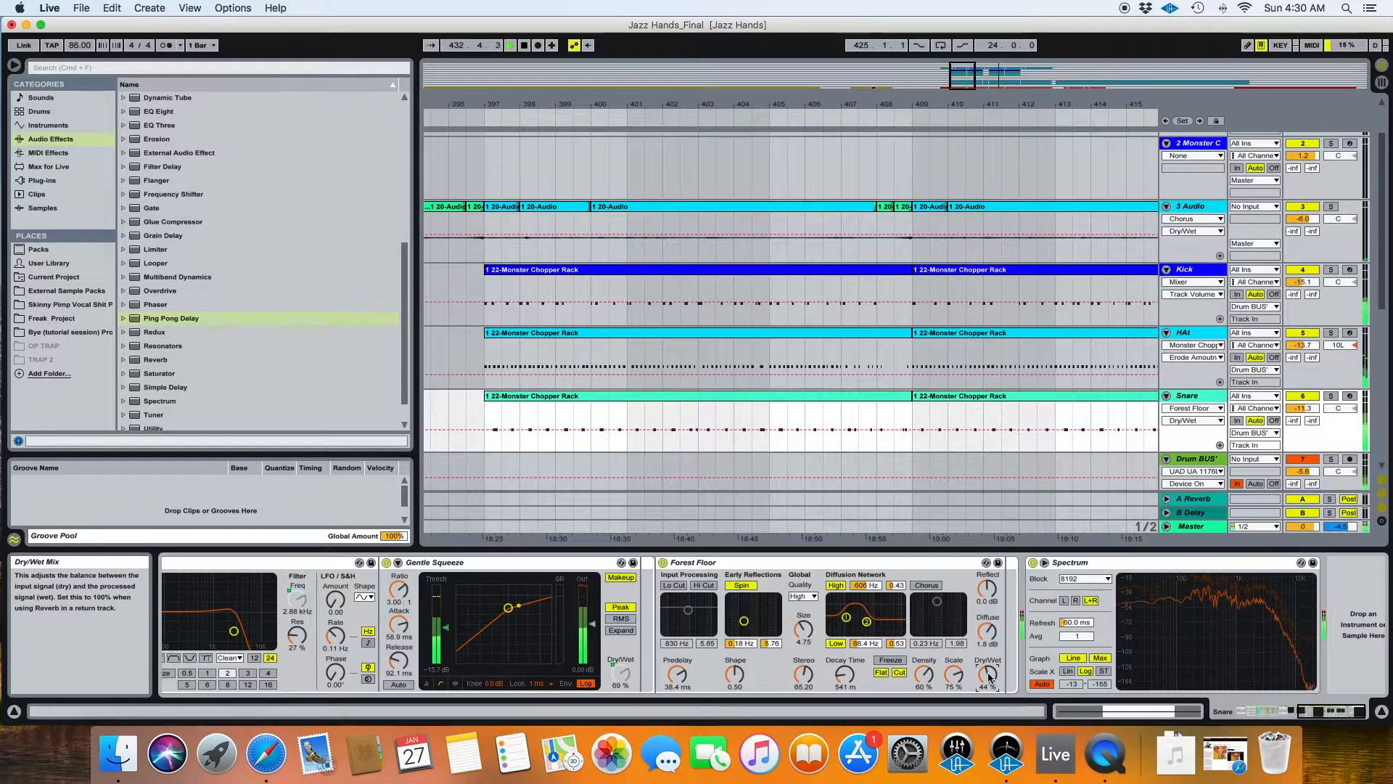
drag(677, 674, 677, 659)
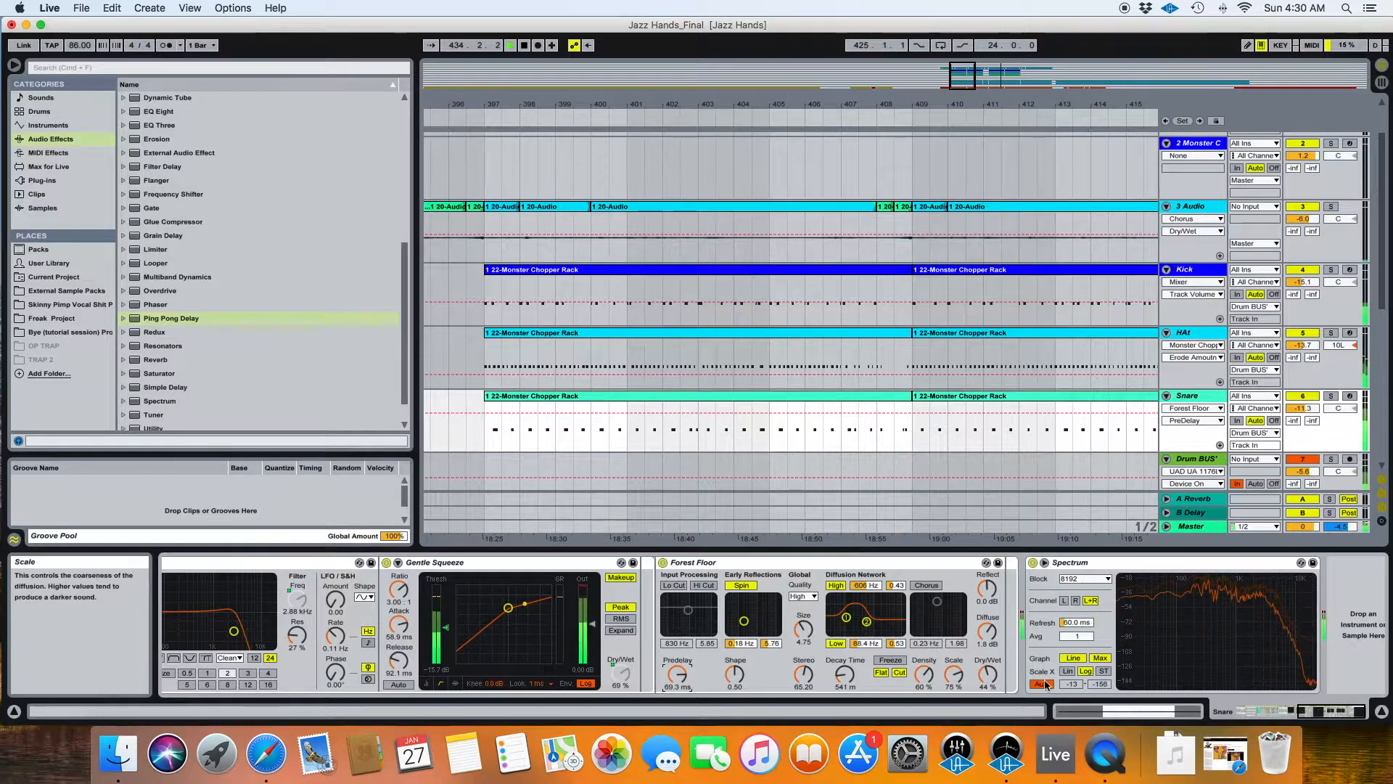
drag(987, 674, 988, 683)
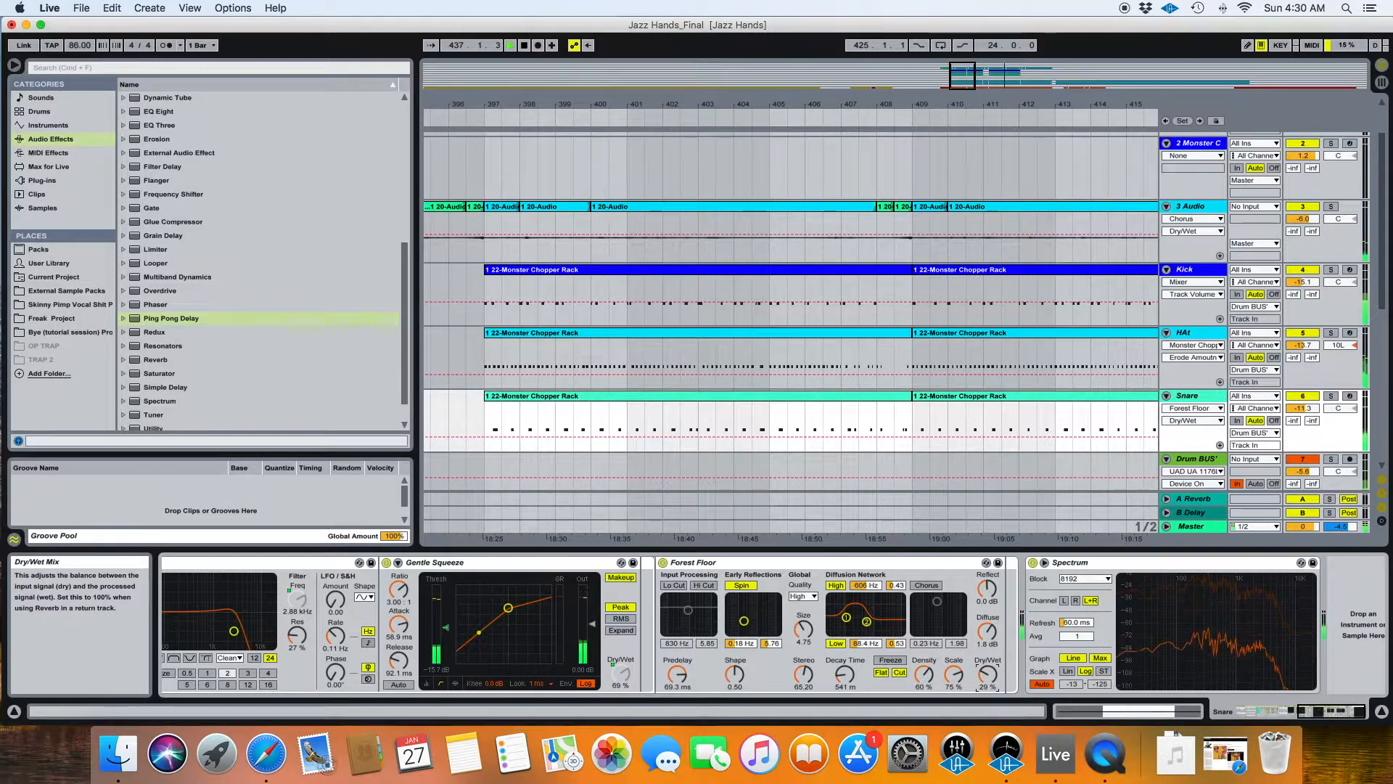
drag(988, 684, 988, 685)
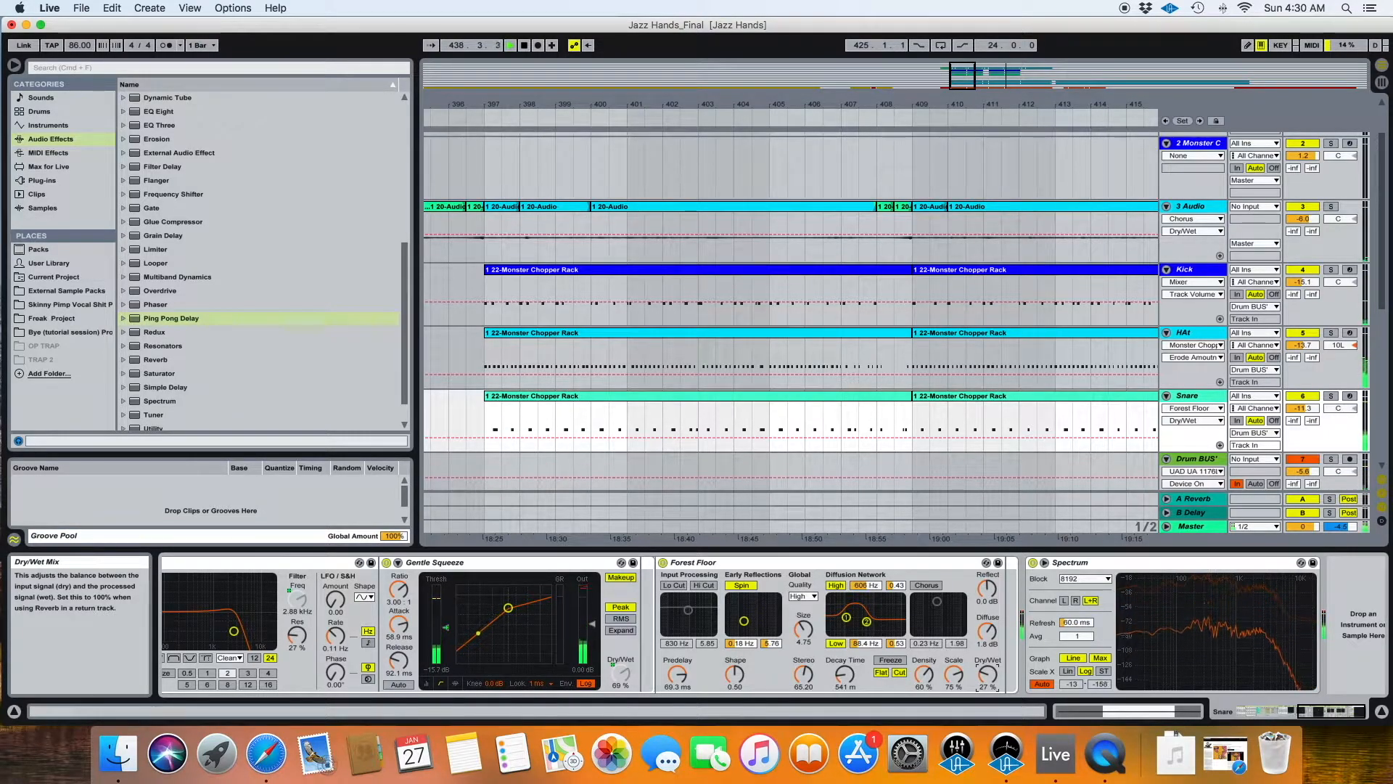
drag(988, 685, 987, 686)
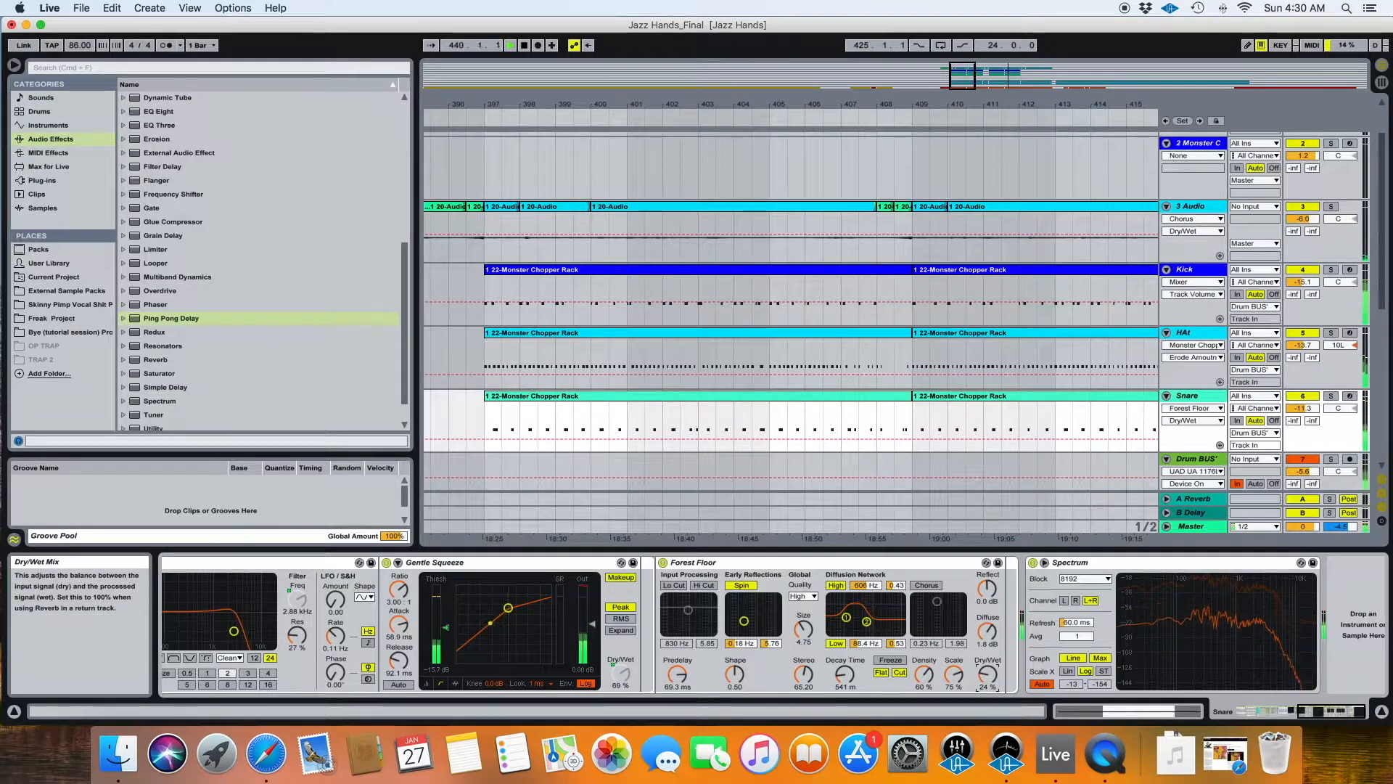
drag(988, 687, 988, 687)
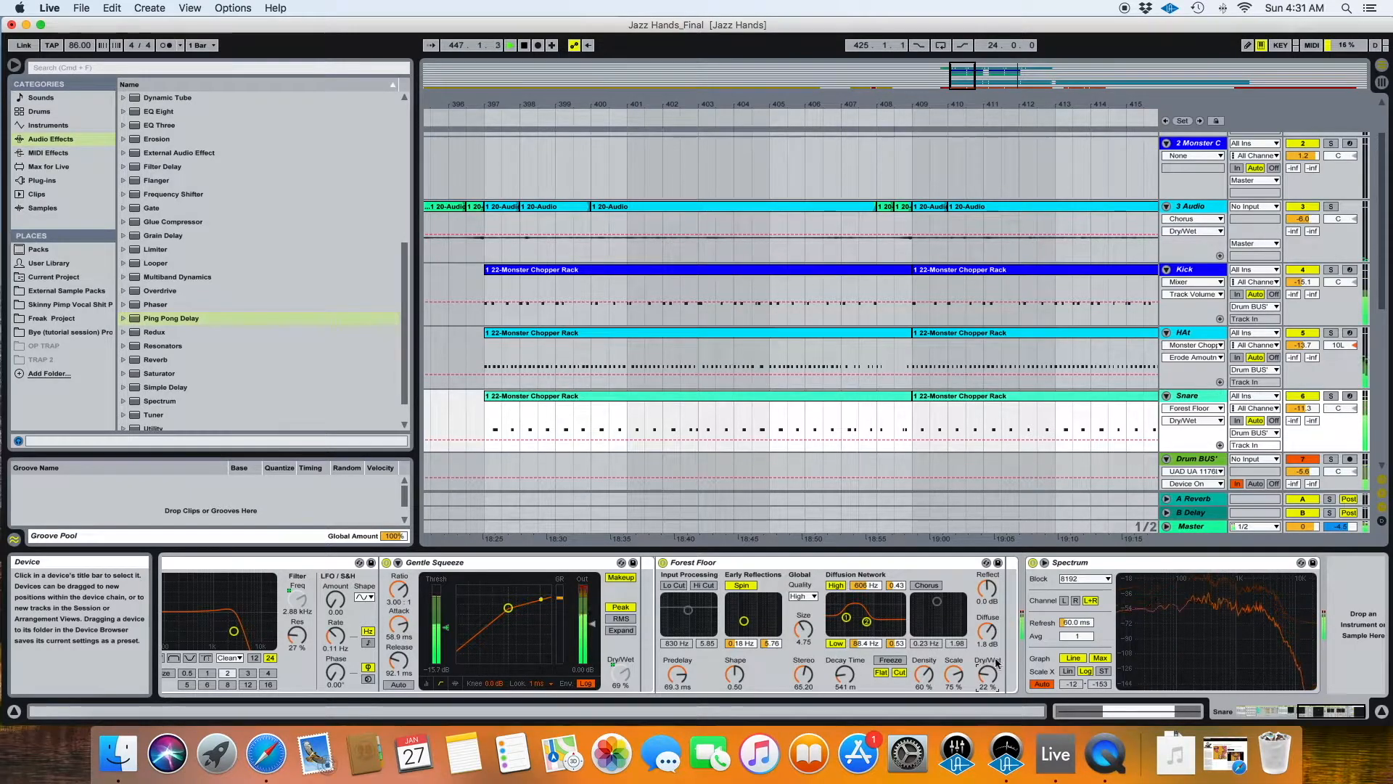
Play the arrangement from bar 397 and raise the Drum BUS track volume to -4.5 dB.
key(super+t)
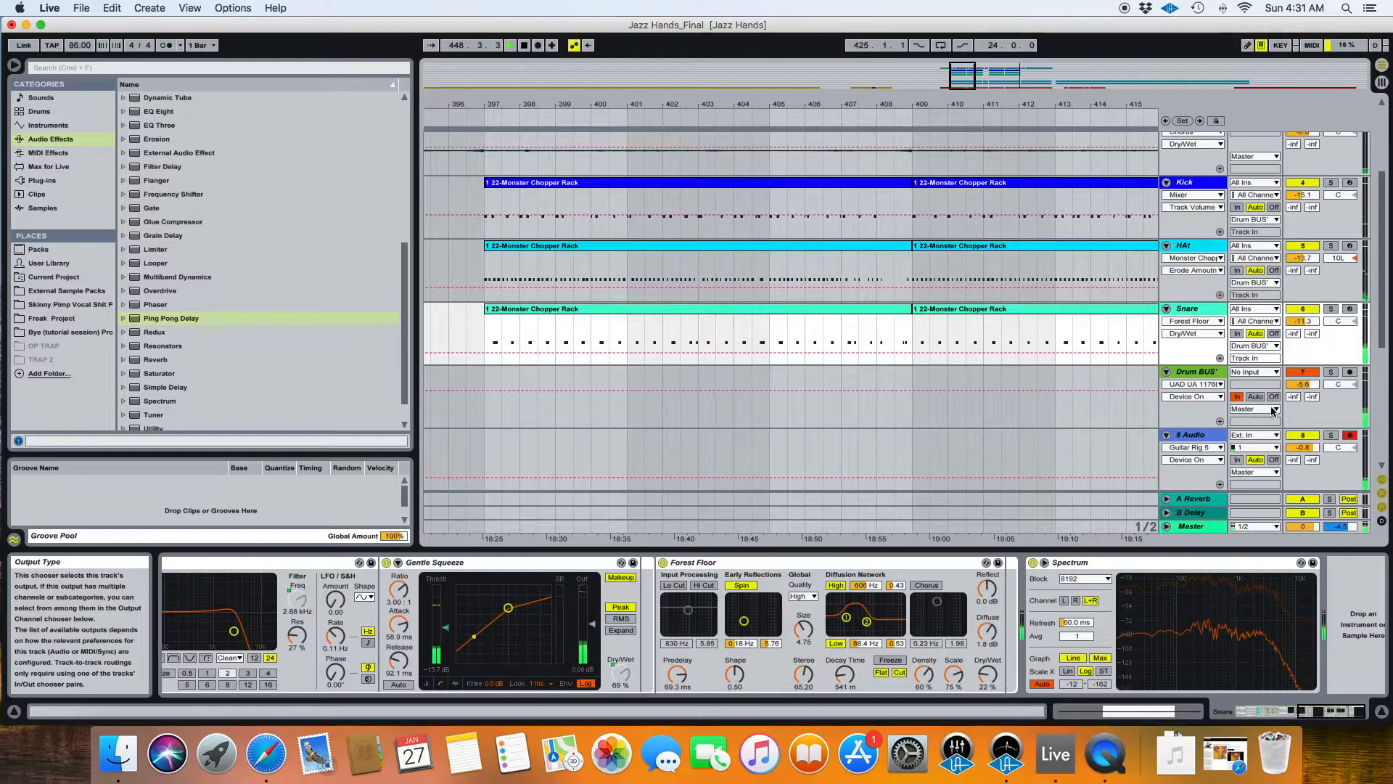
scroll(772, 112, left, 5)
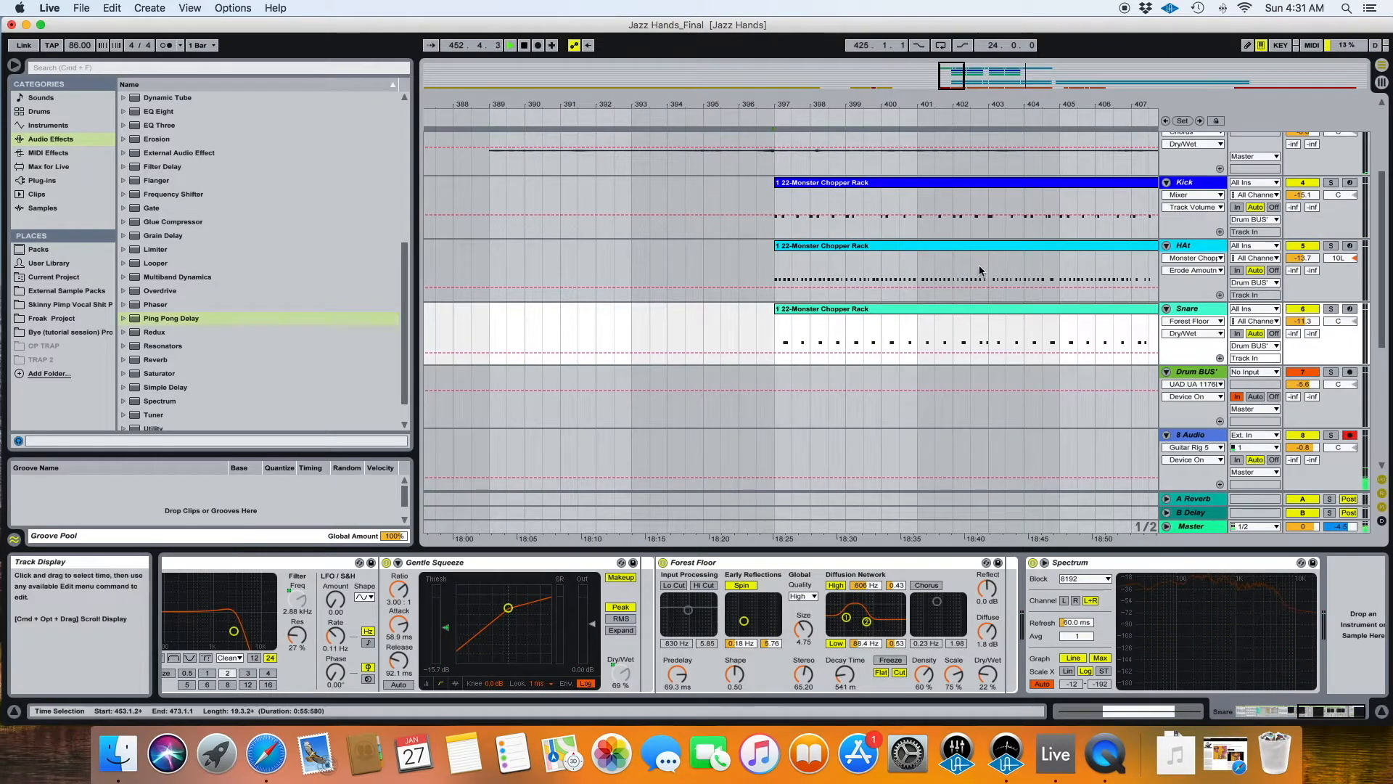
click(782, 125)
drag(1303, 384, 1303, 376)
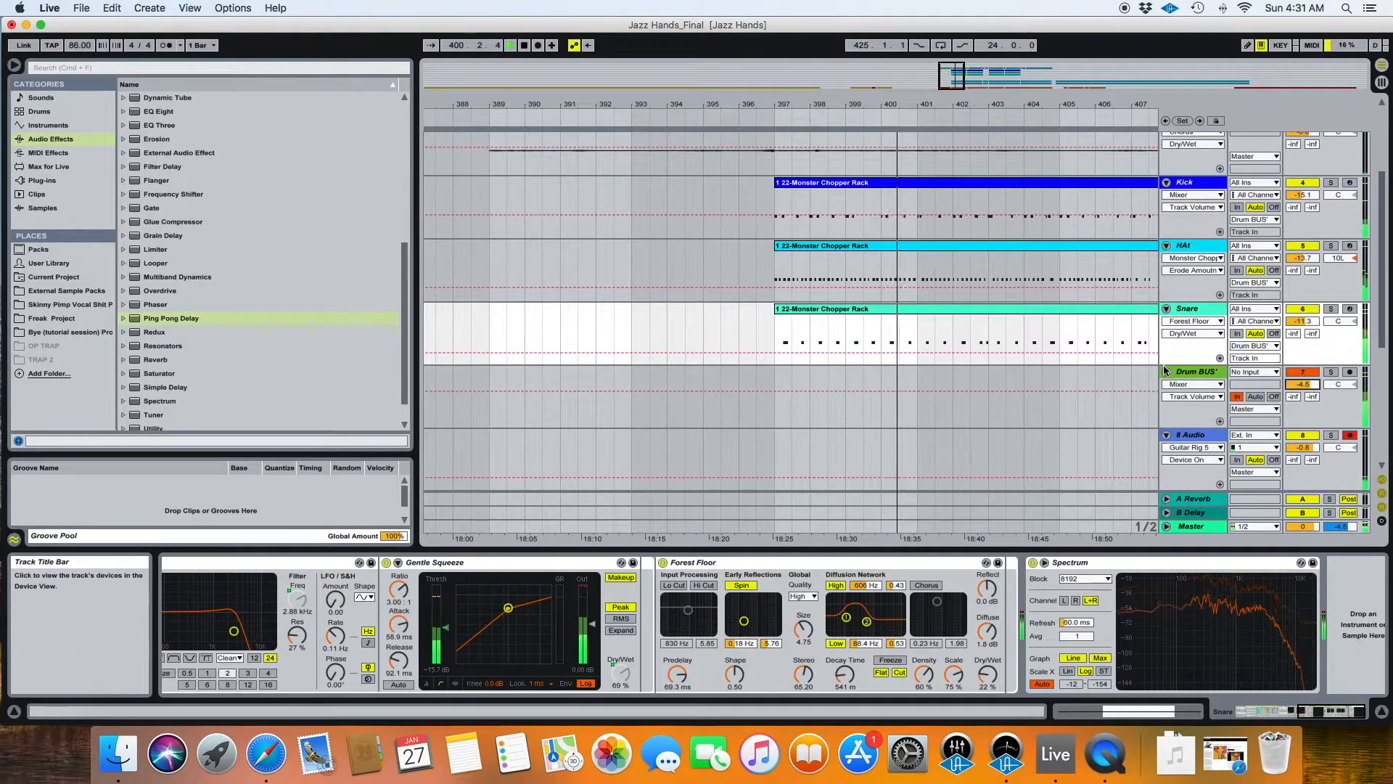
Set the arrangement loop to start at 389.1.1 with a length of 84 bars, and turn looping on.
drag(781, 109, 781, 80)
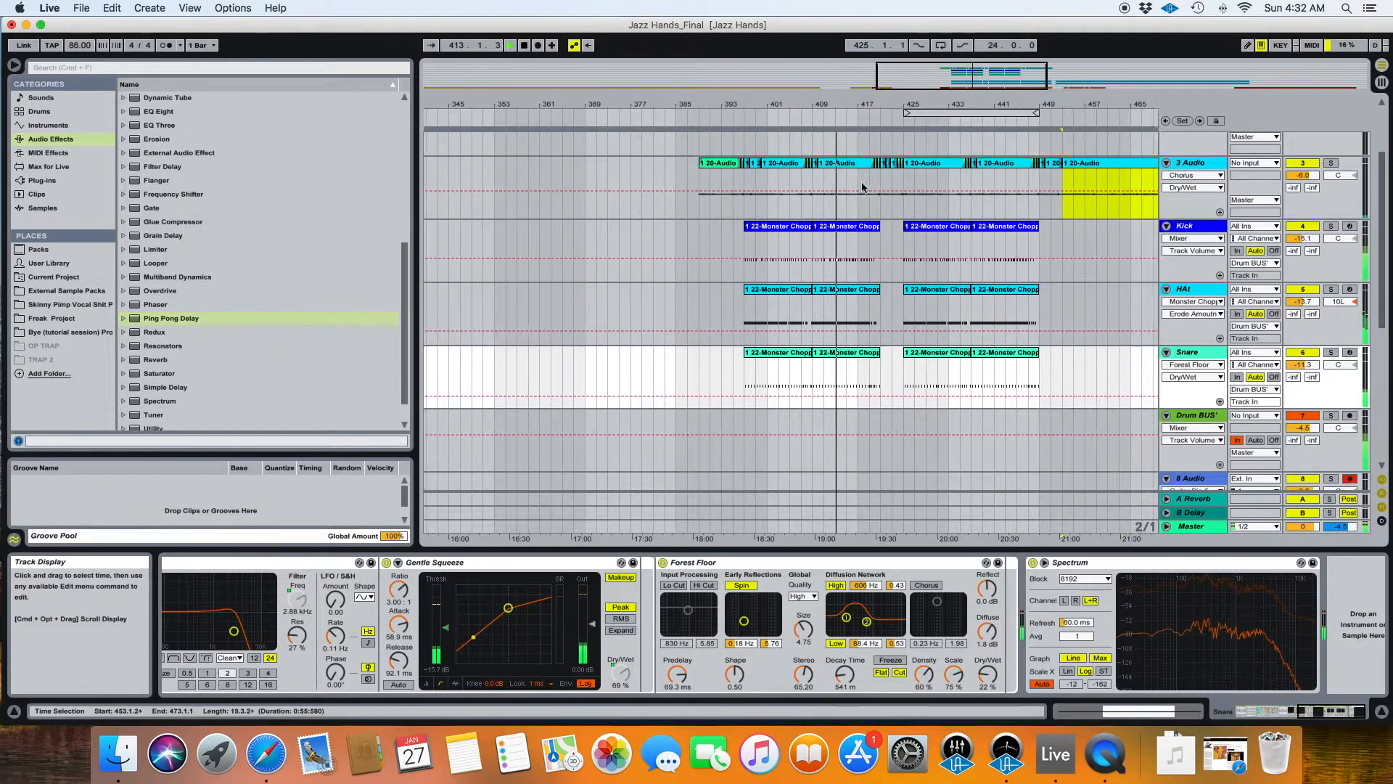
scroll(752, 114, right, 5)
scroll(753, 114, up, 1)
drag(746, 114, 541, 114)
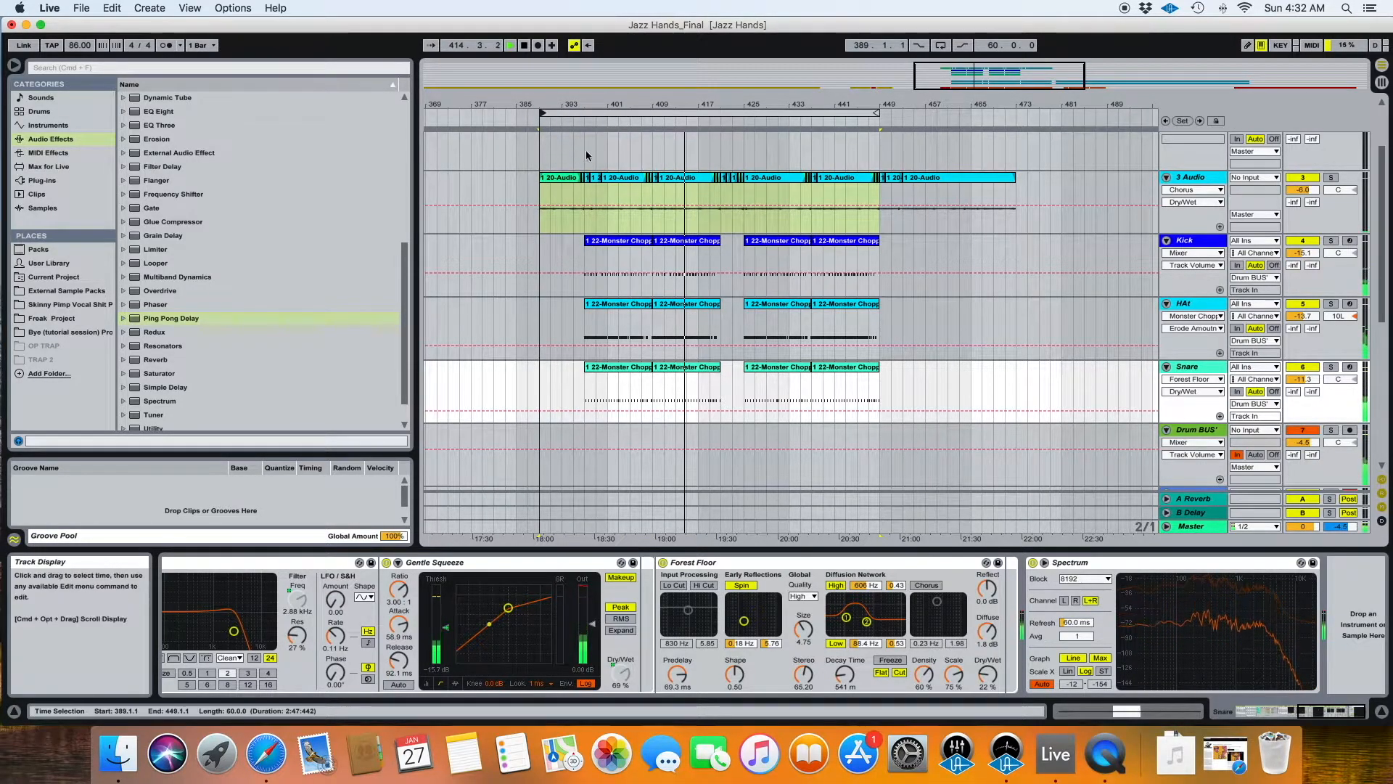
scroll(750, 142, down, 5)
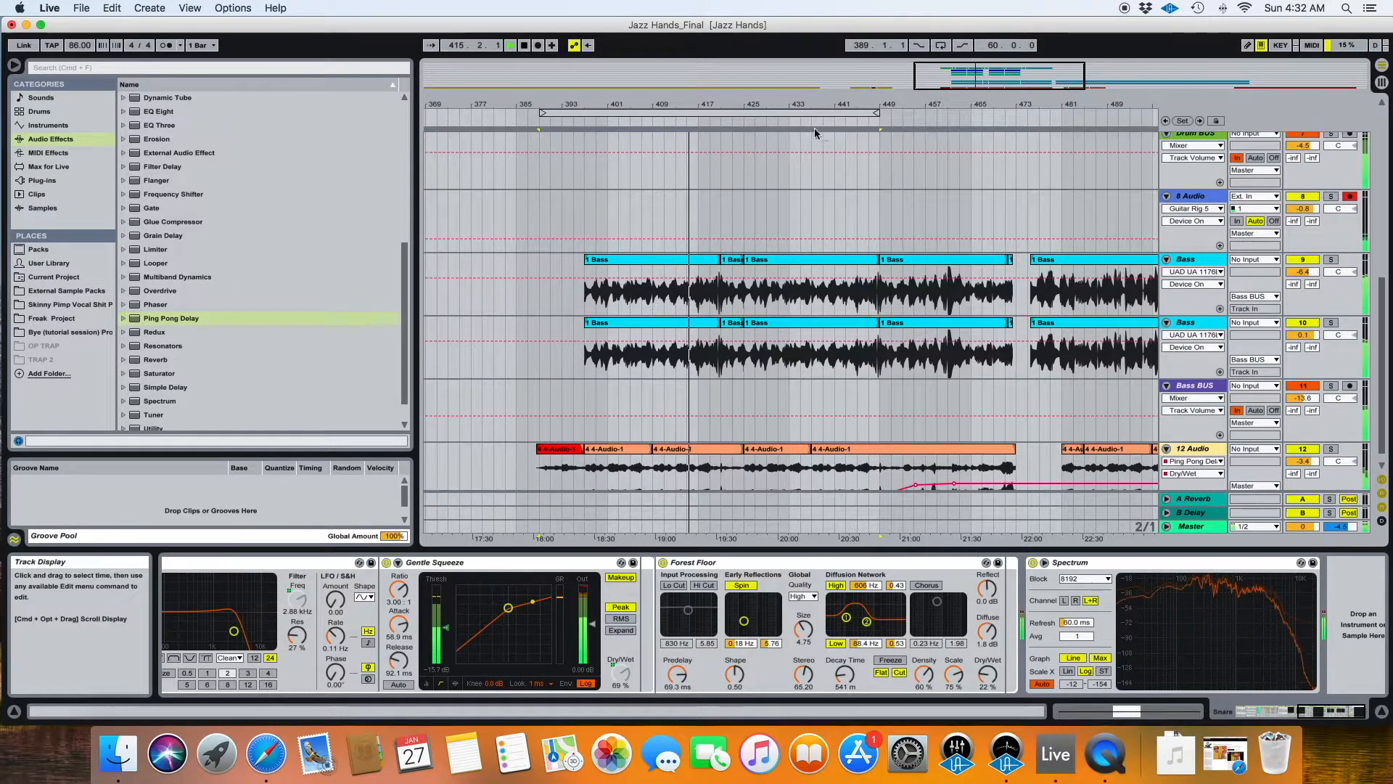
drag(876, 114, 1013, 129)
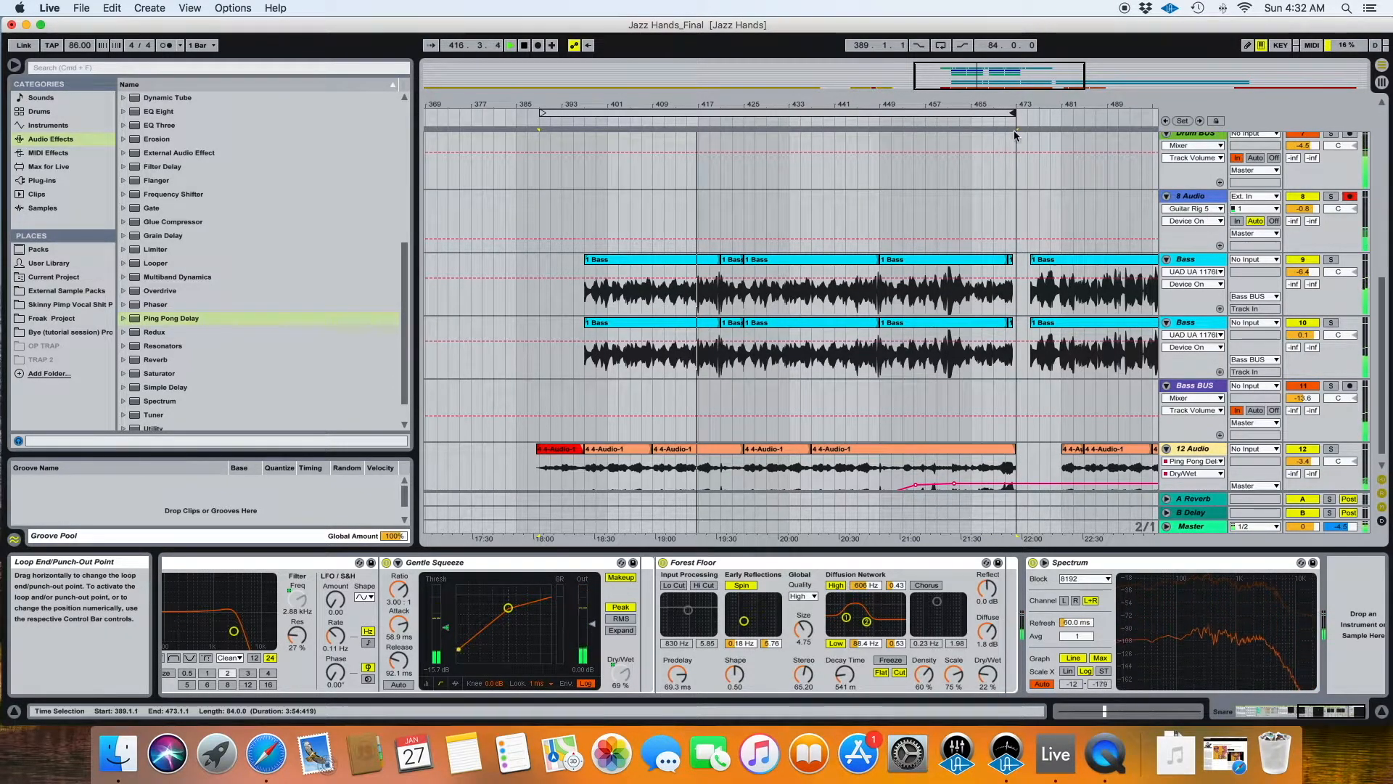
scroll(1002, 173, down, 1)
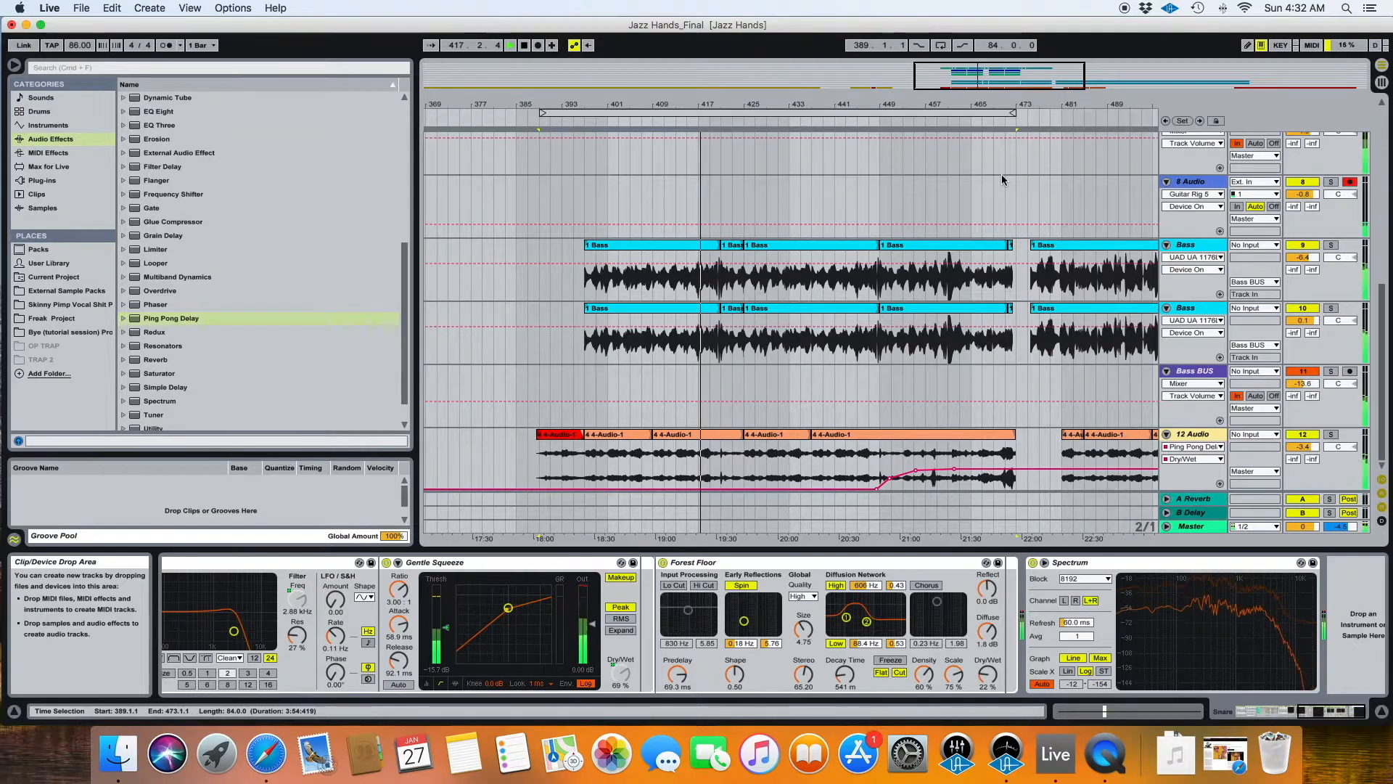
scroll(1002, 174, up, 10)
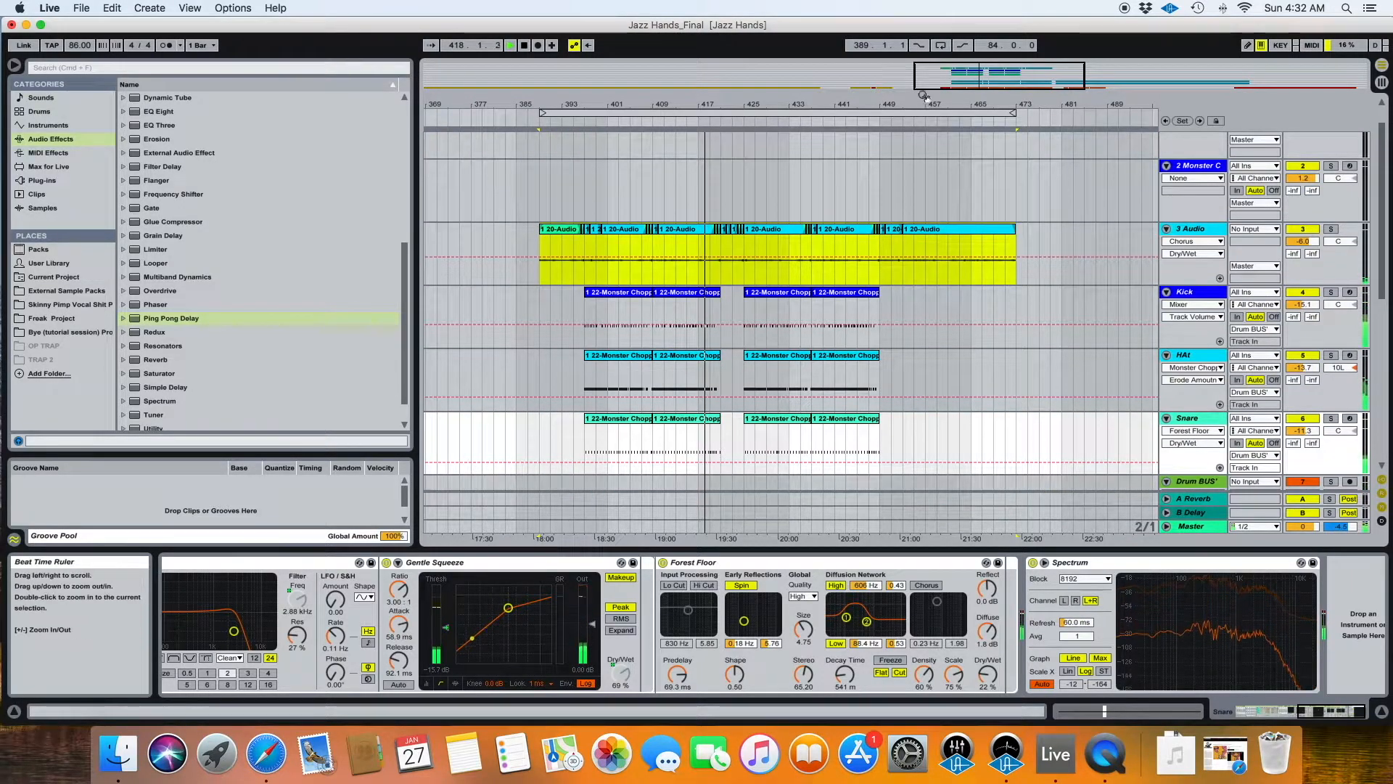
click(940, 45)
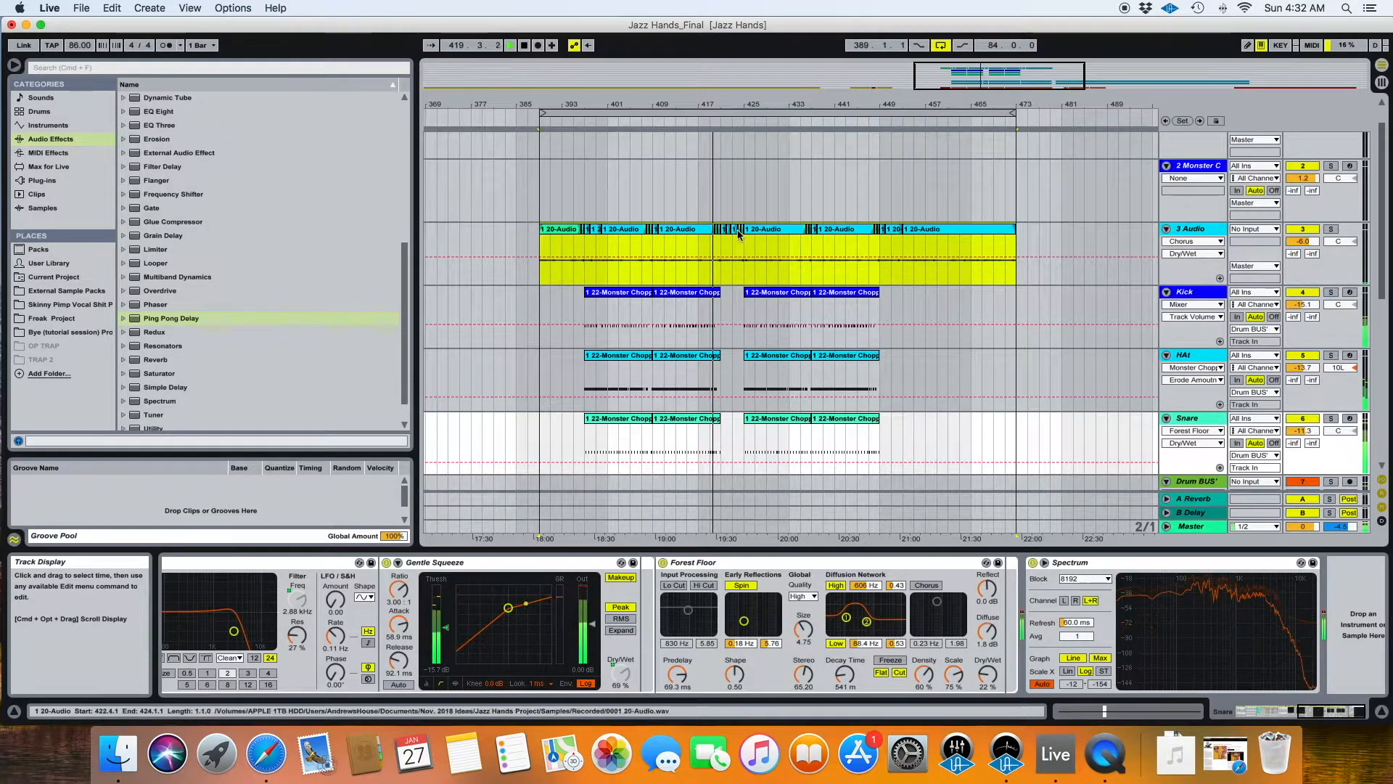
Listen to the looped section and examine the clip layout across the drum, bass and audio tracks between bars 389 and 473.
scroll(715, 232, right, 2)
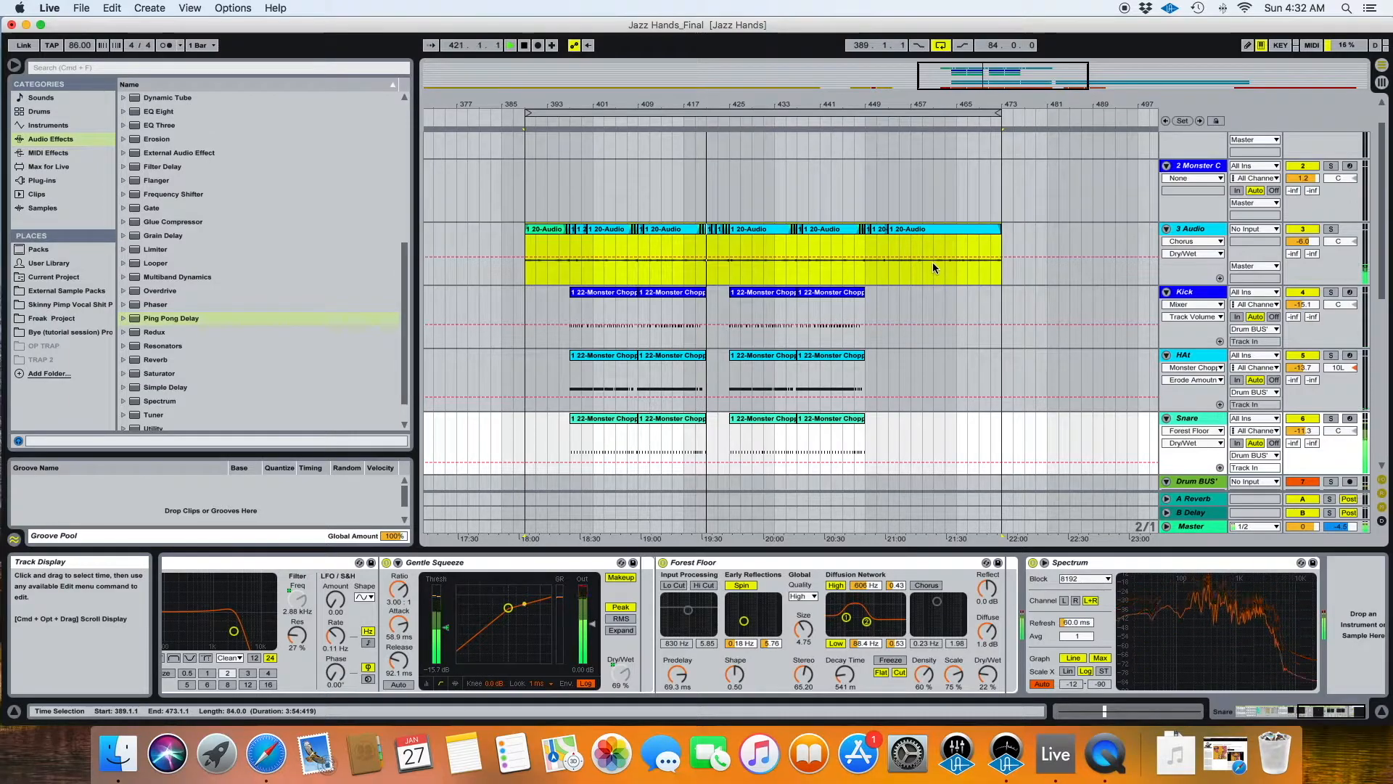
scroll(911, 270, down, 10)
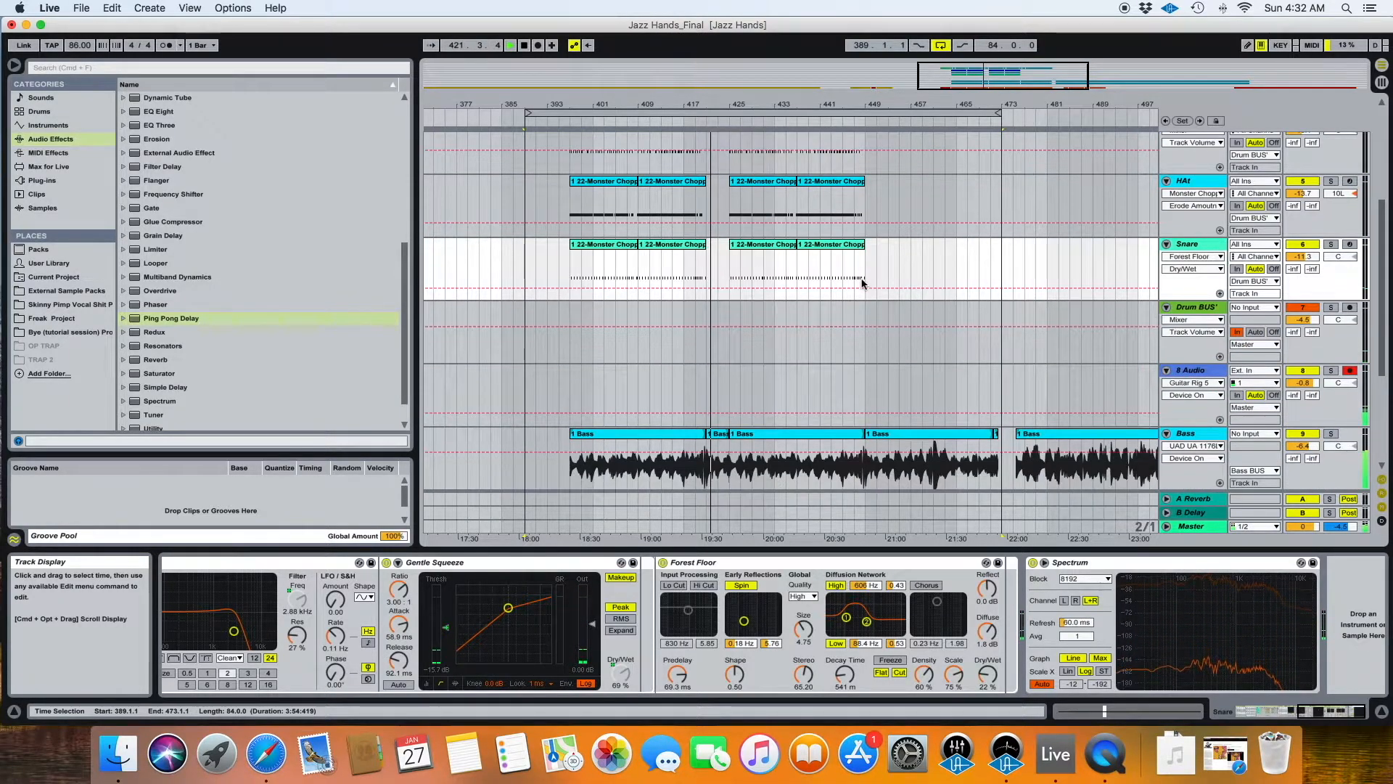
scroll(864, 281, down, 2)
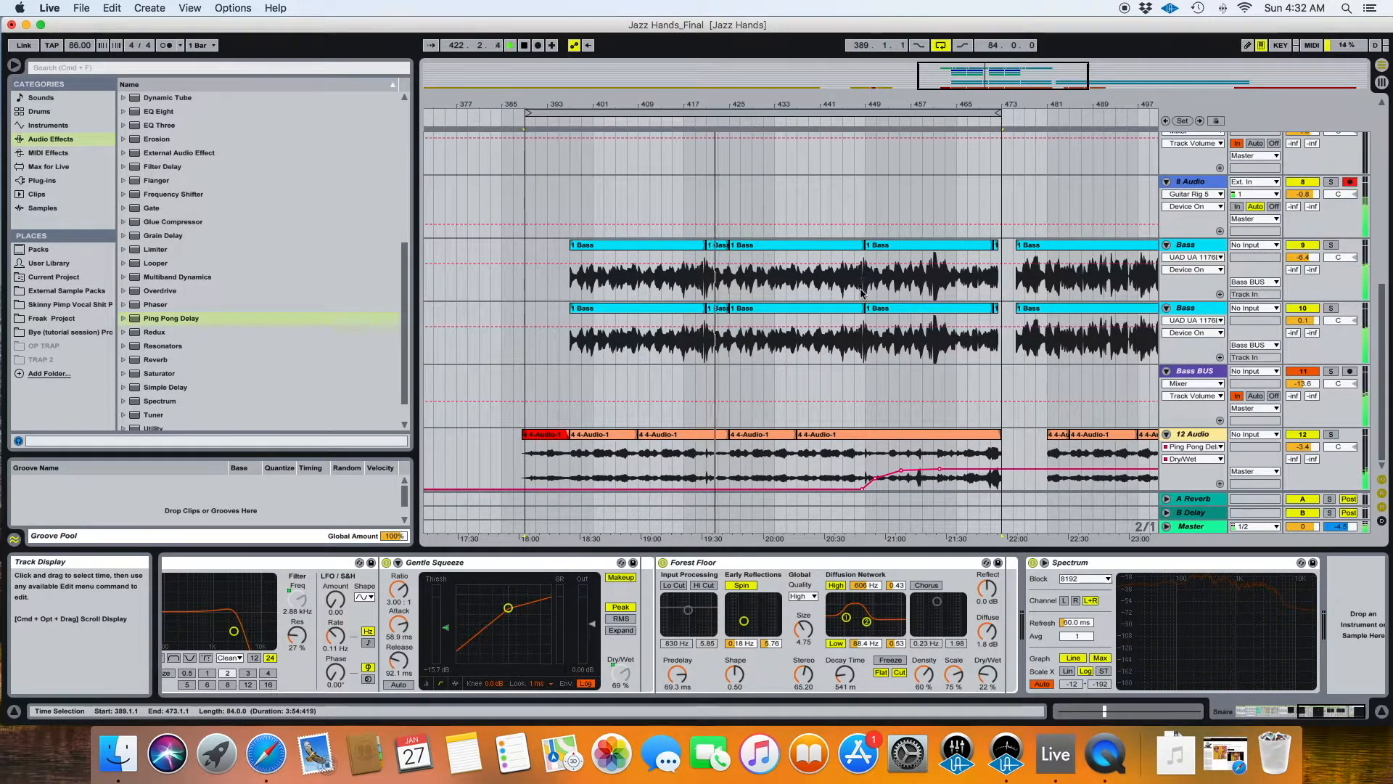
scroll(864, 290, up, 8)
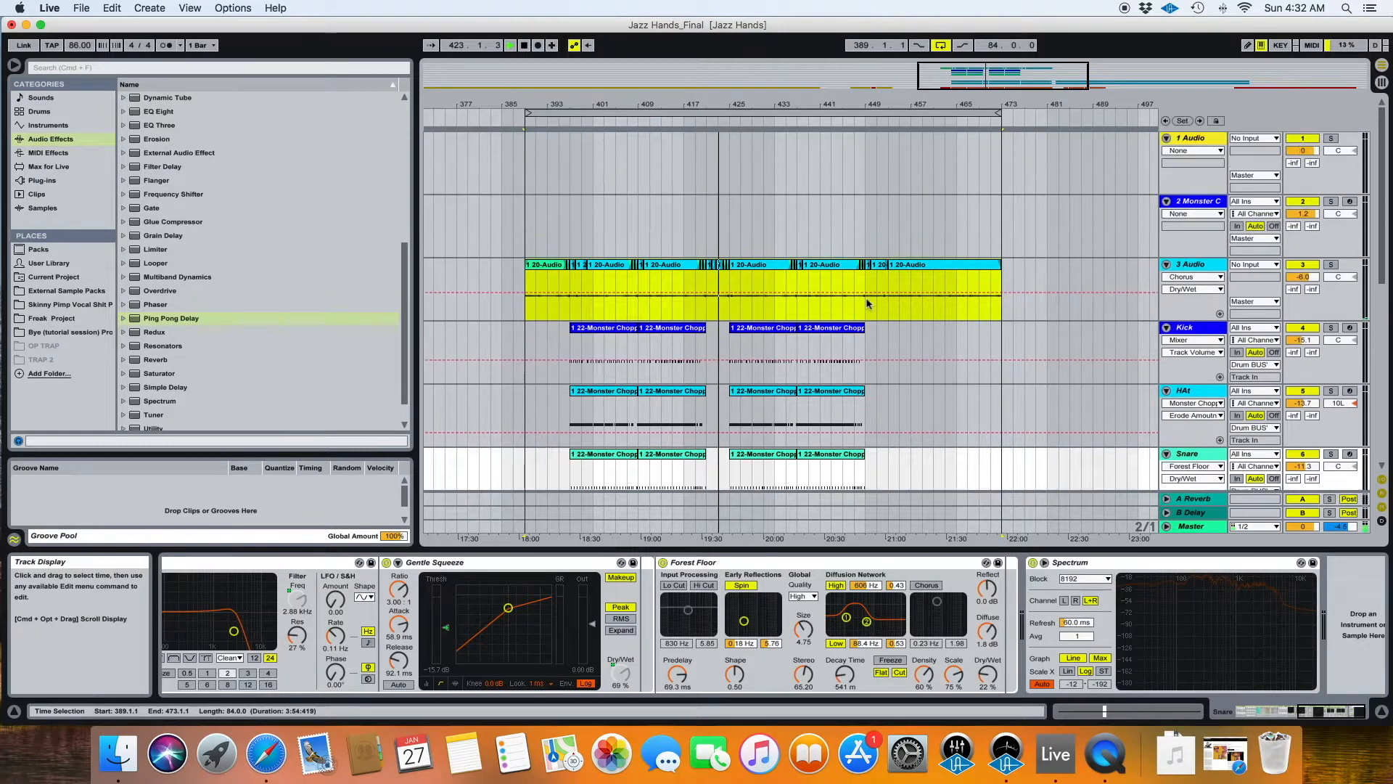
scroll(866, 301, down, 5)
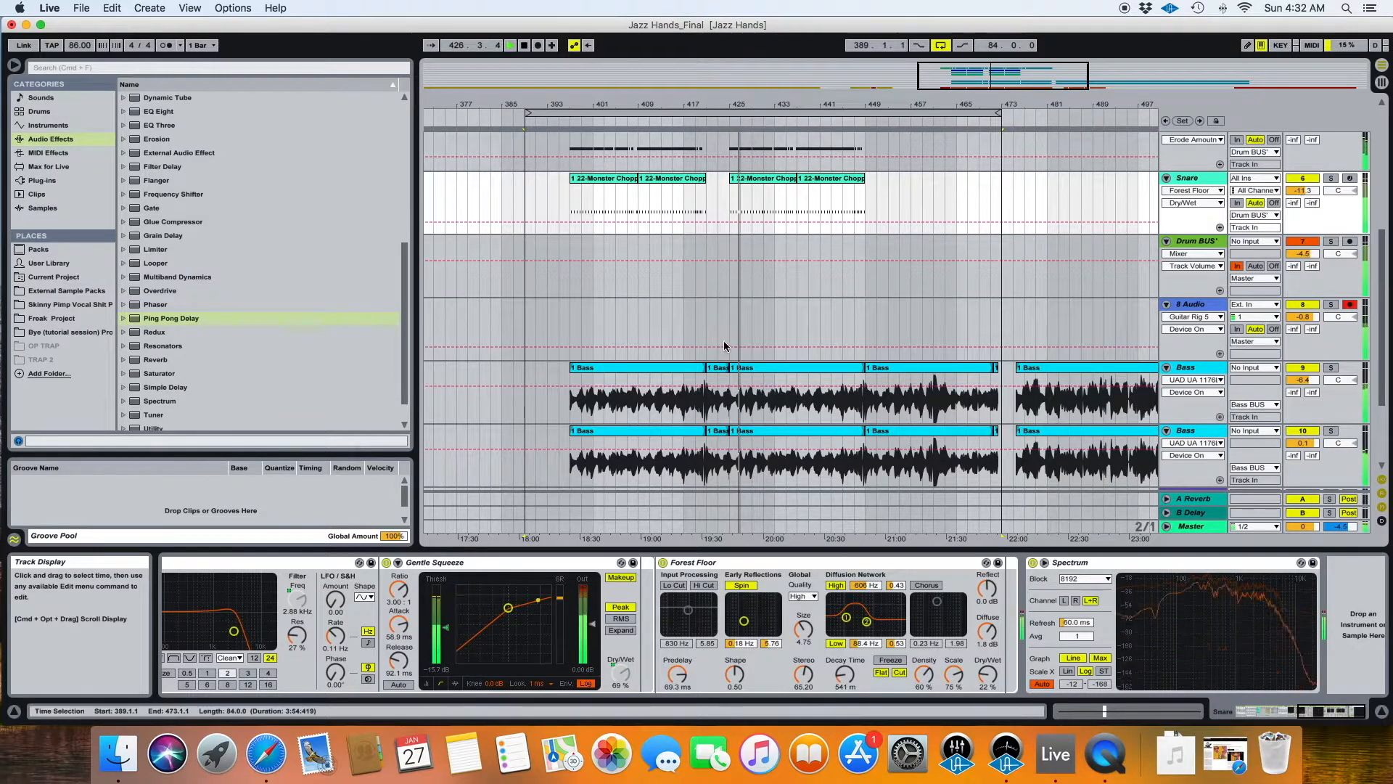
scroll(724, 346, up, 8)
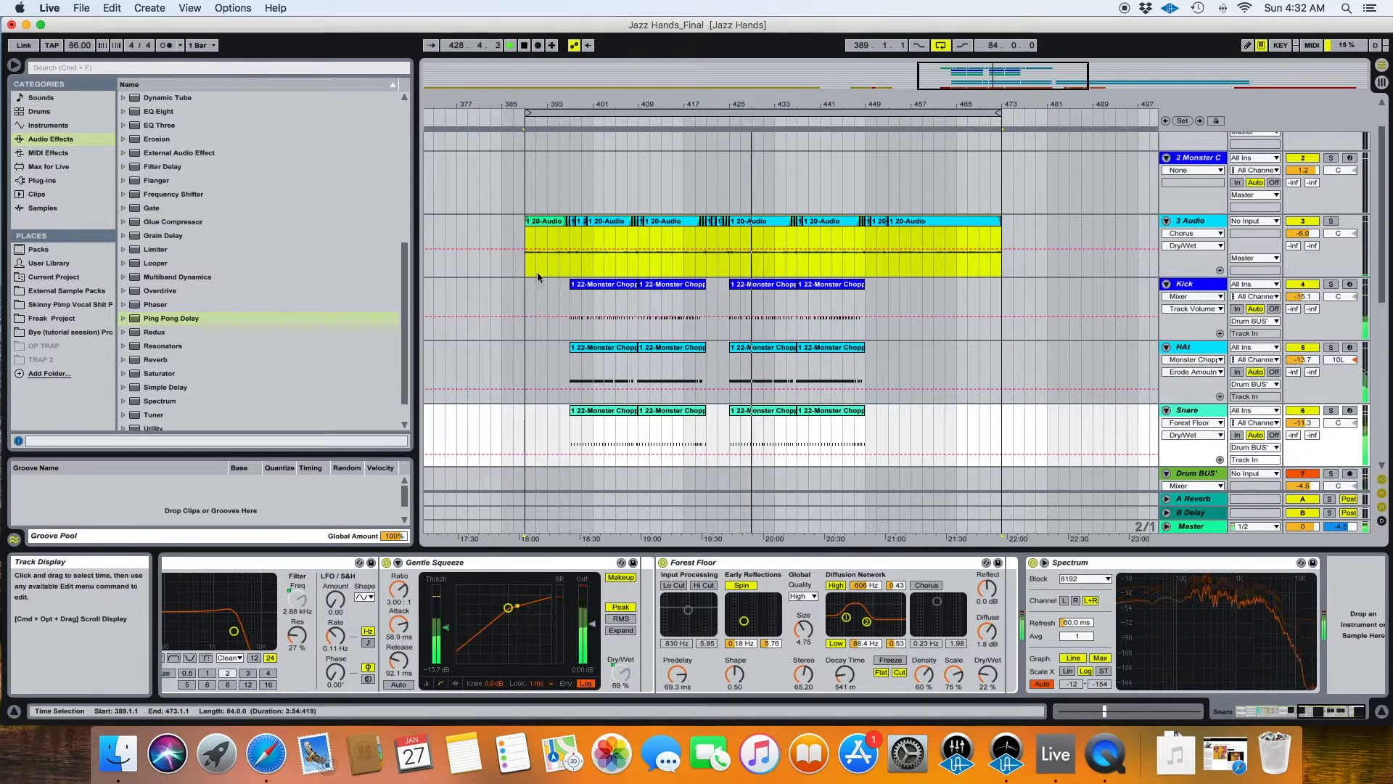
scroll(723, 306, down, 3)
scroll(722, 306, down, 3)
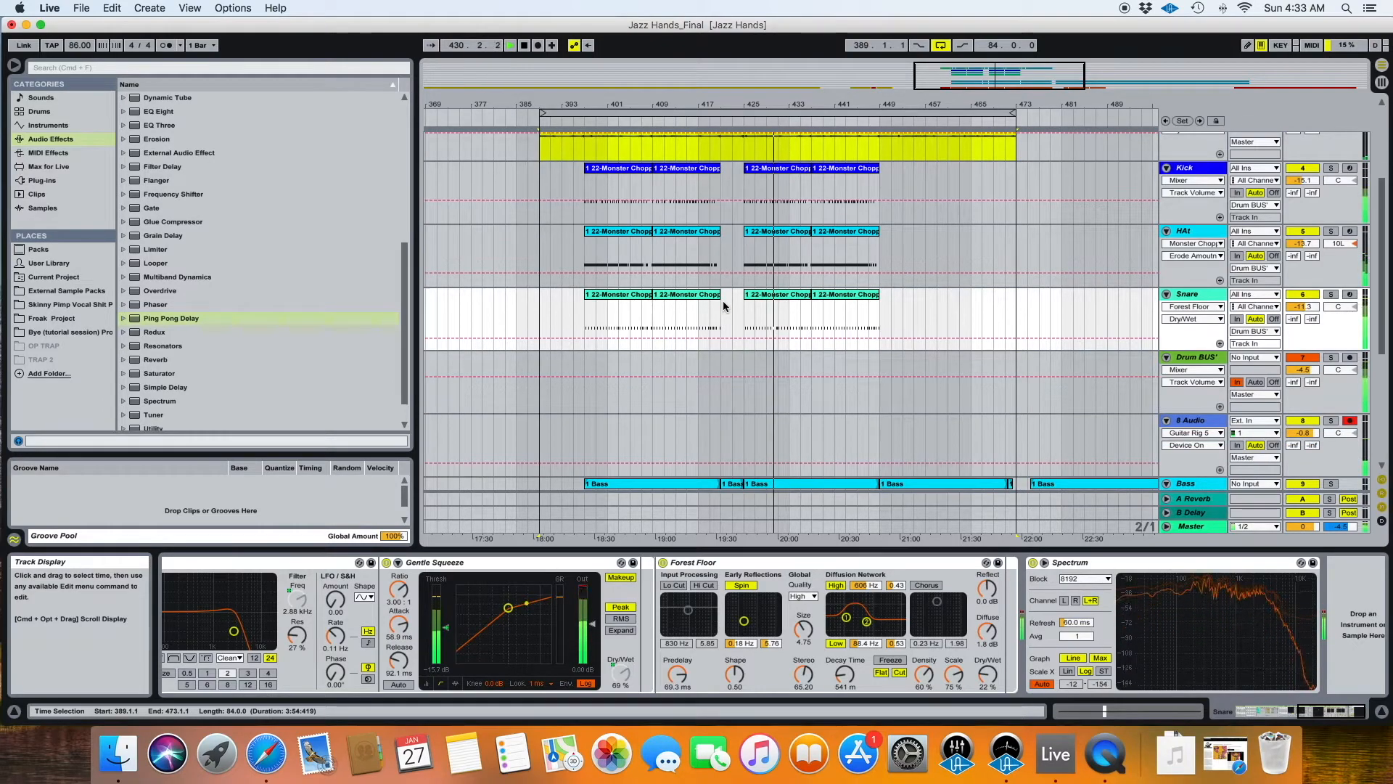
scroll(724, 305, down, 3)
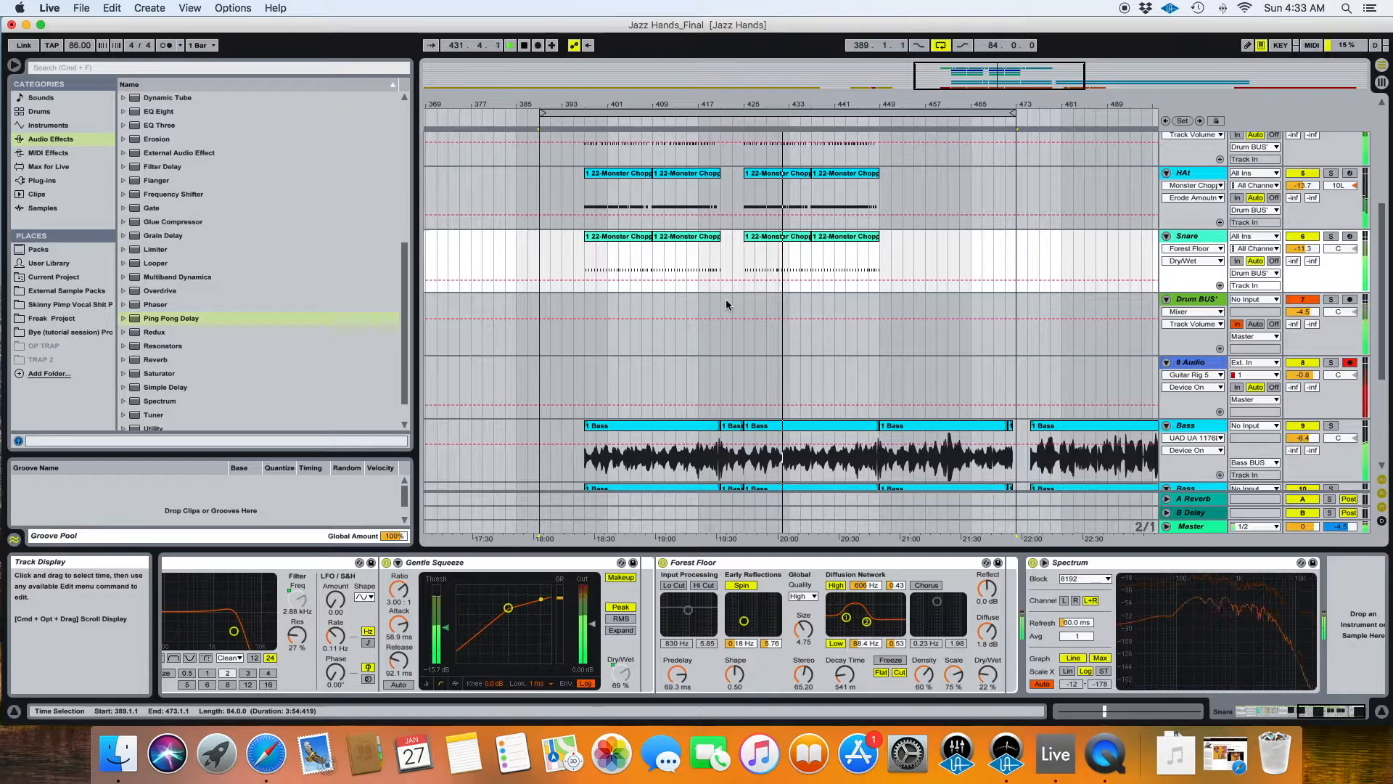
scroll(726, 299, down, 3)
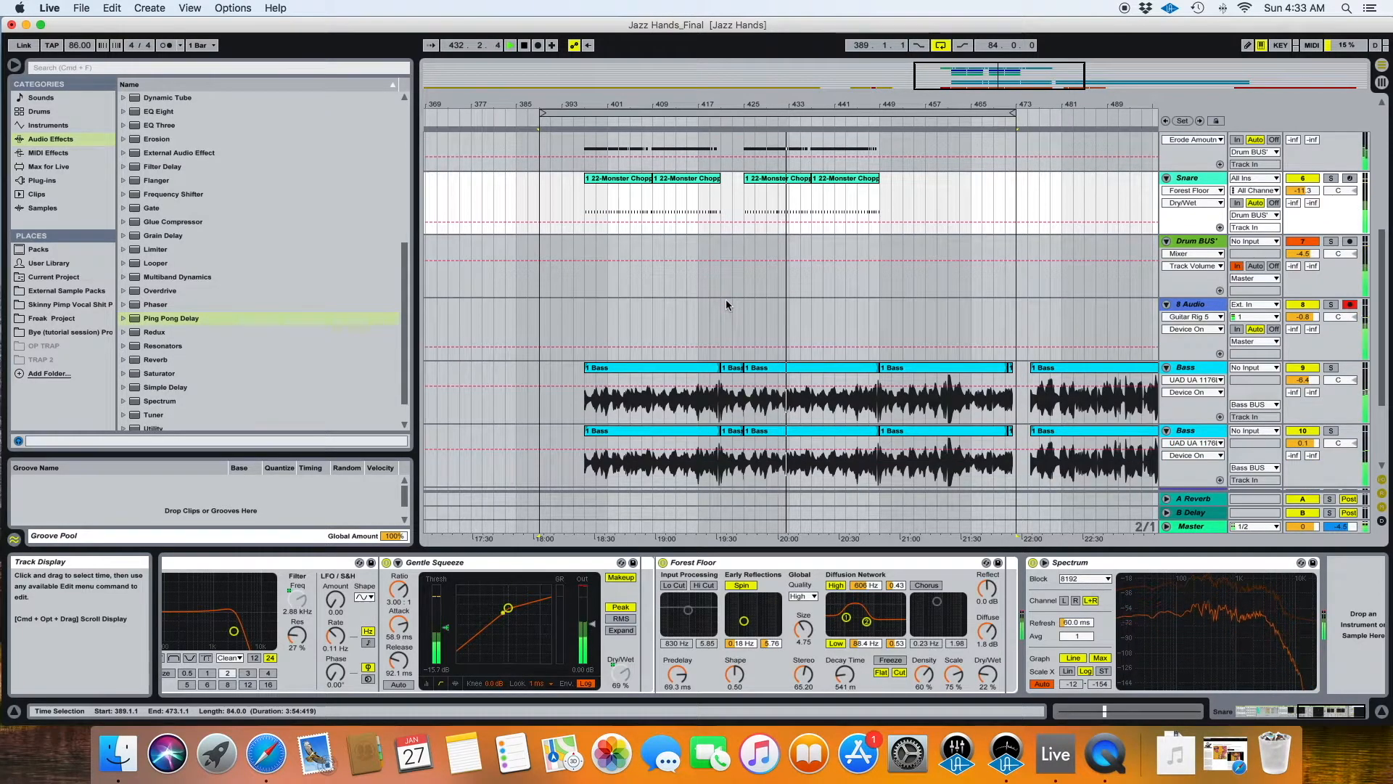
scroll(725, 299, down, 6)
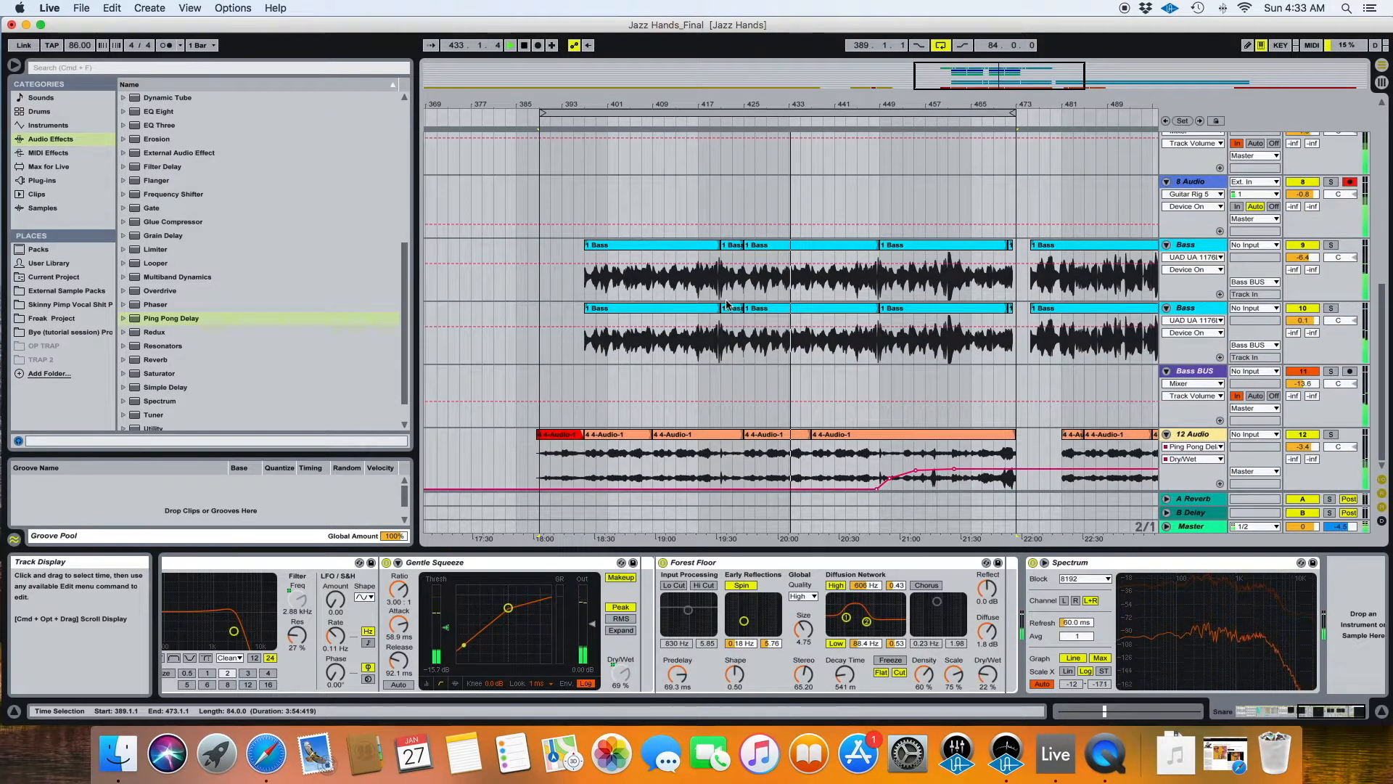
scroll(725, 301, up, 12)
scroll(726, 305, up, 2)
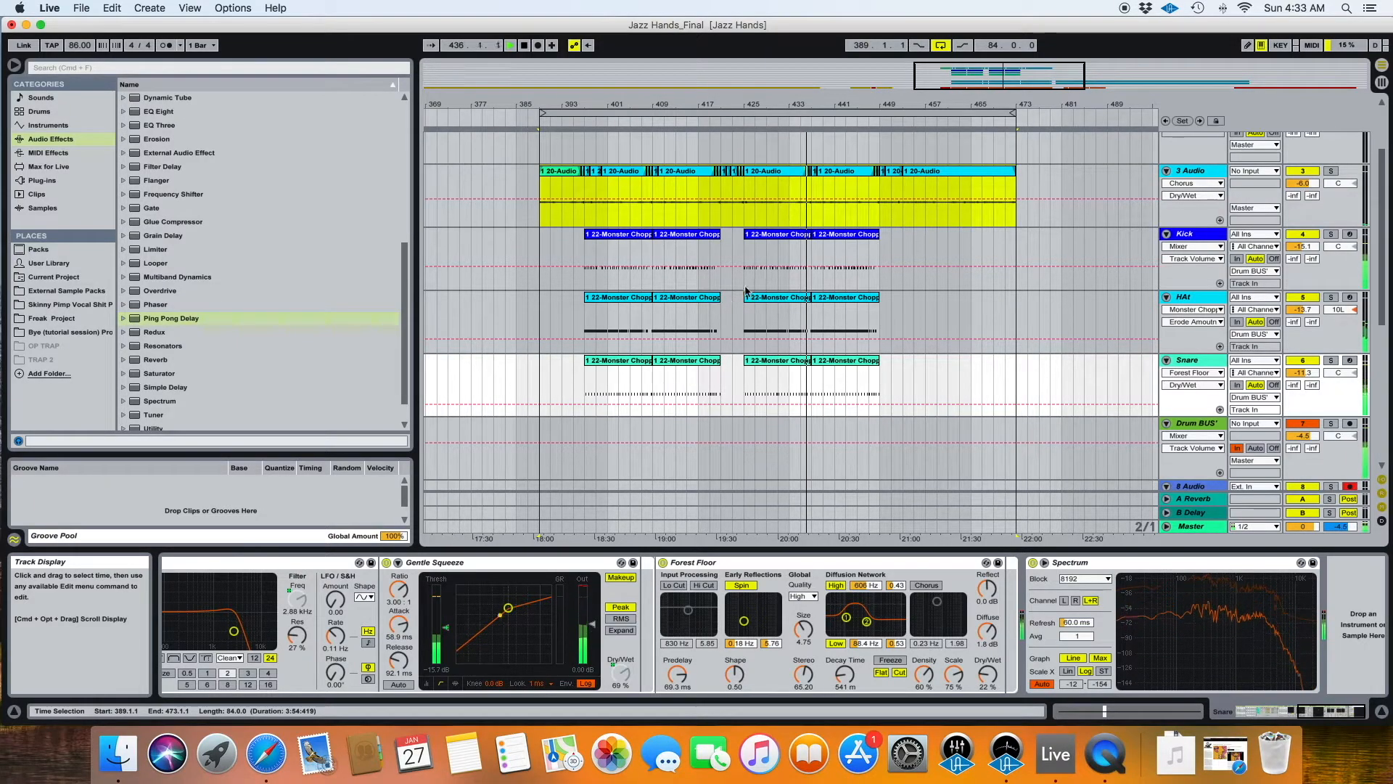
drag(713, 106, 712, 145)
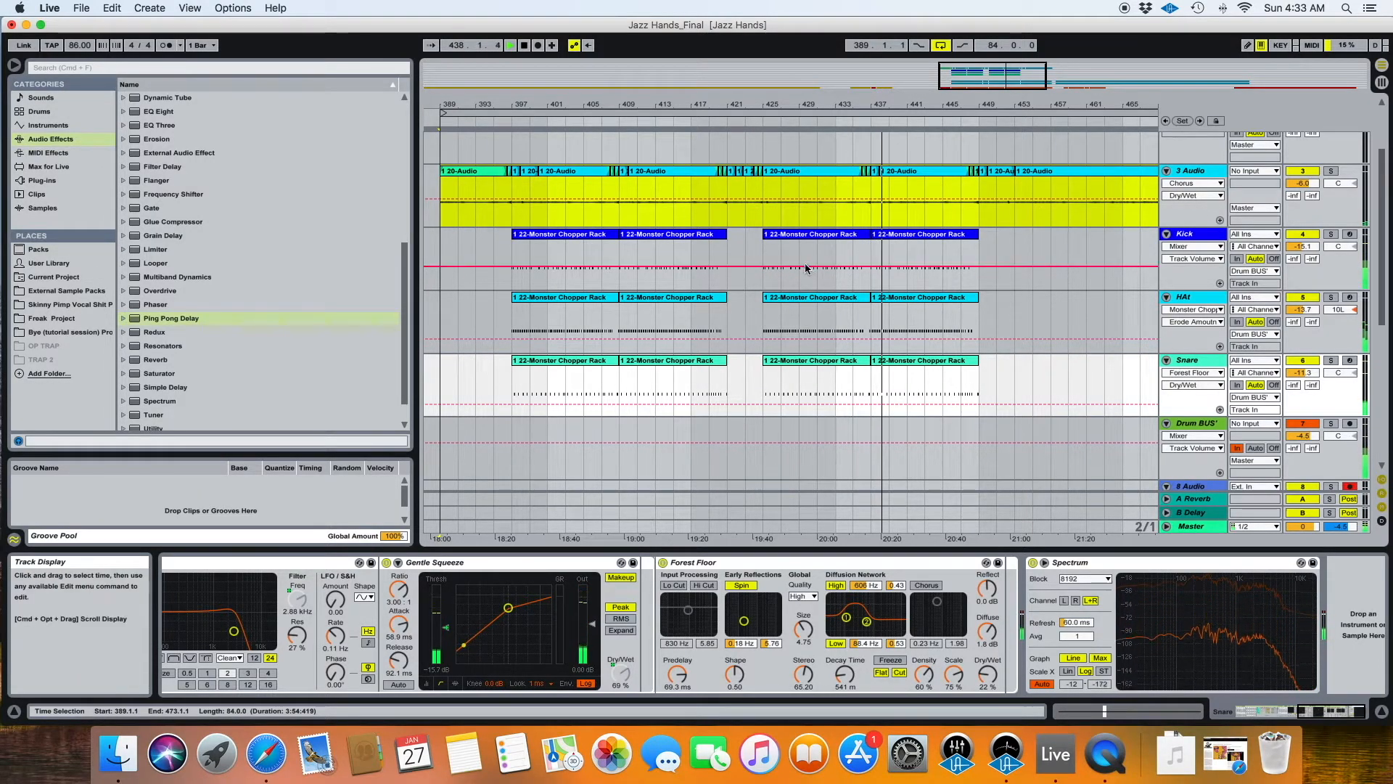
scroll(798, 257, down, 2)
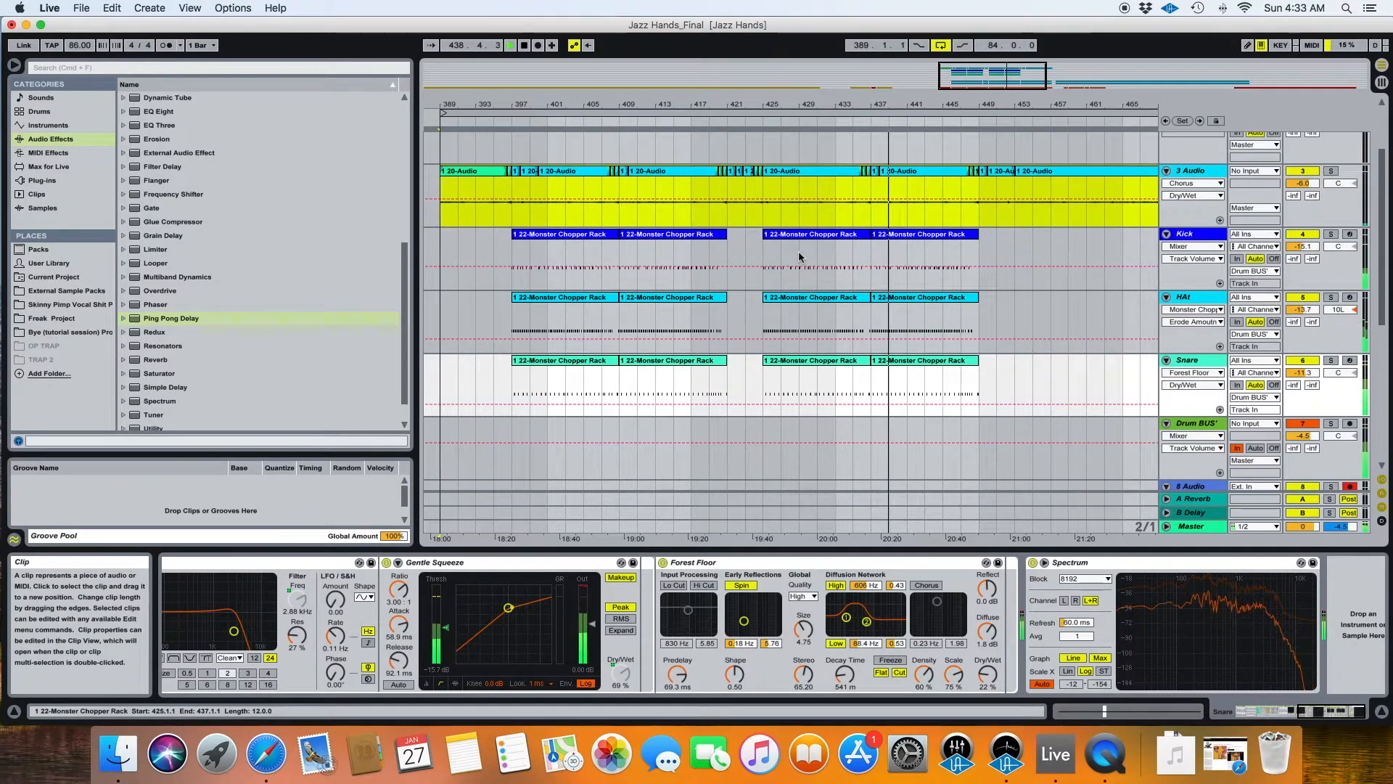
scroll(799, 256, up, 1)
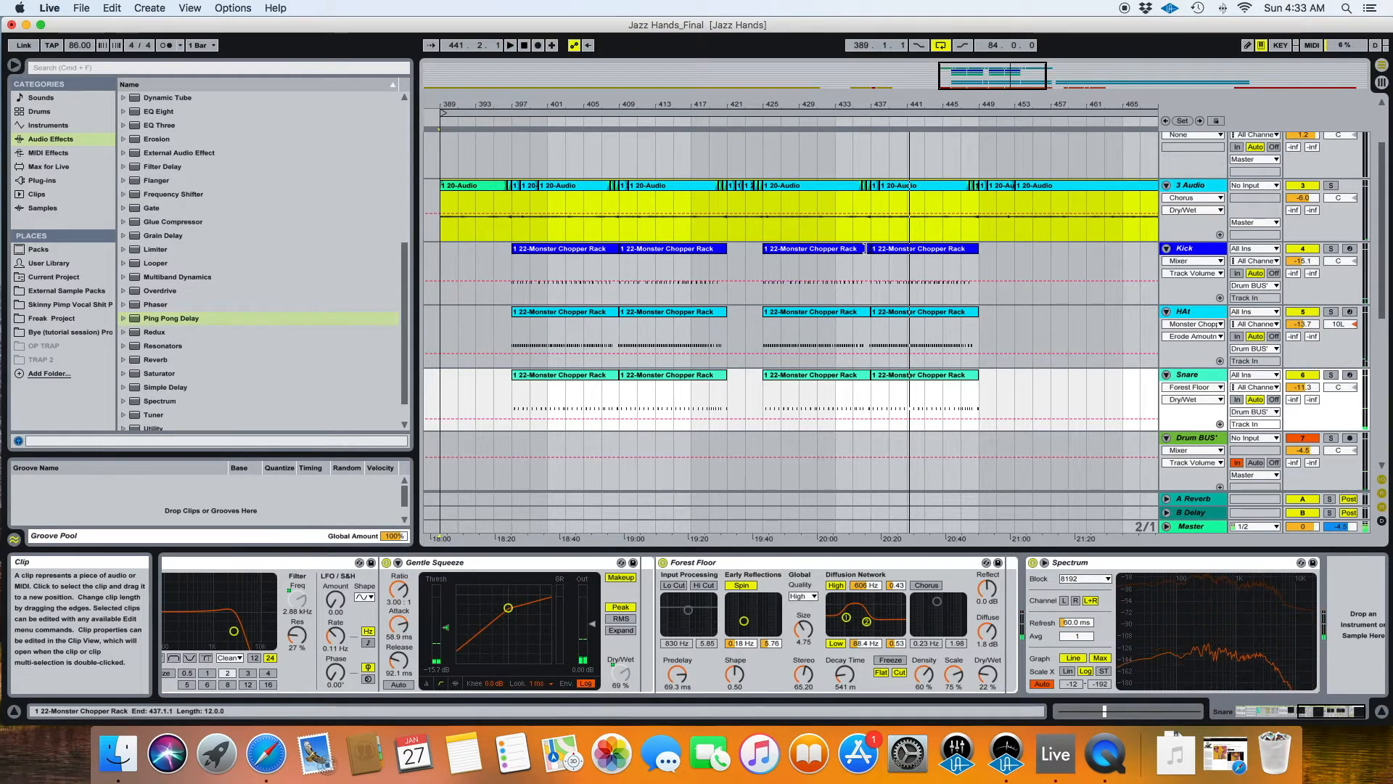
mouse_move(739, 106)
mouse_down()
mouse_move(738, 76)
mouse_move(760, 101)
mouse_up()
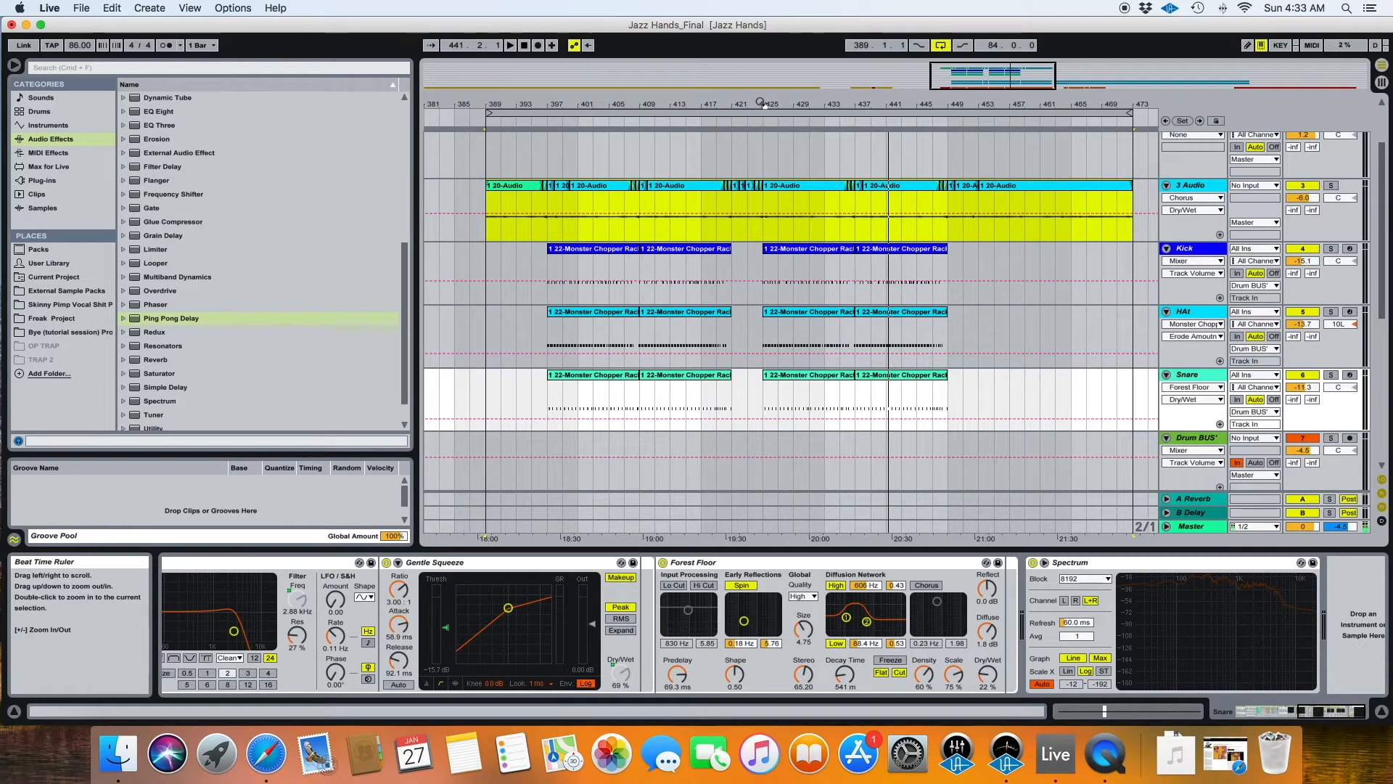